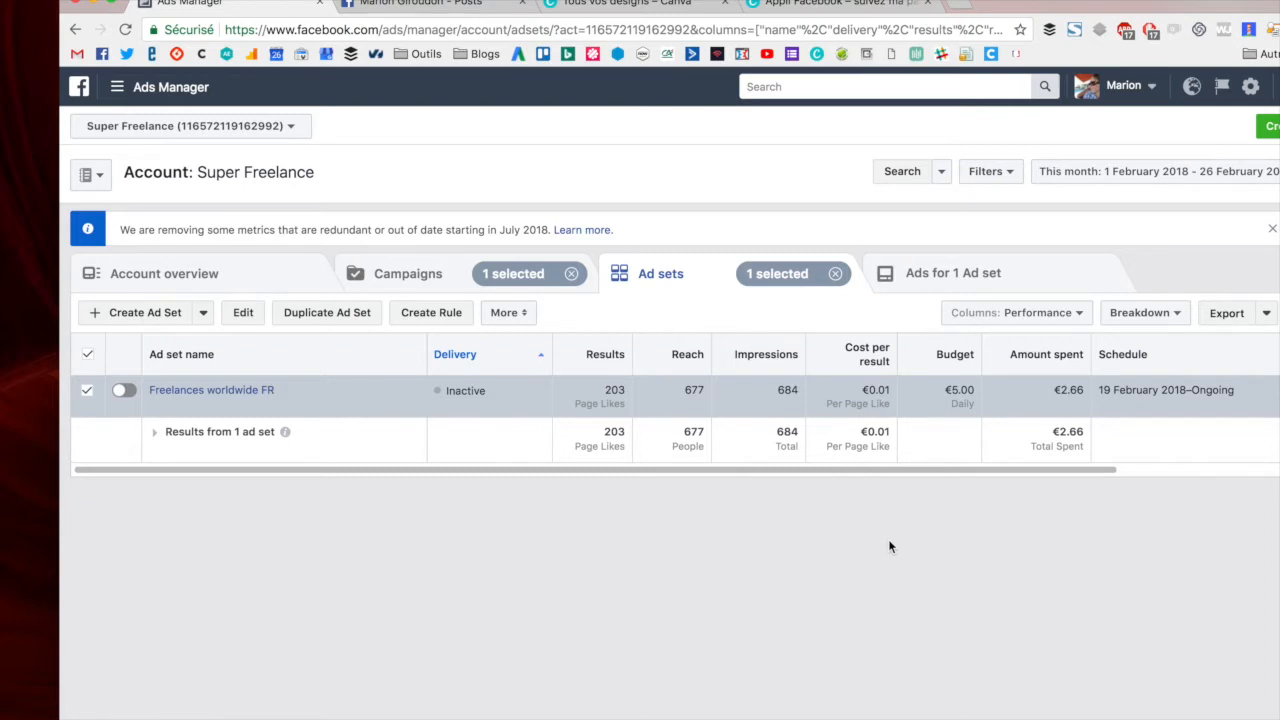
- Open the ads inside the Freelances worldwide FR ad set and return to the ad sets list
mouse_move(303, 385)
left_click(255, 392)
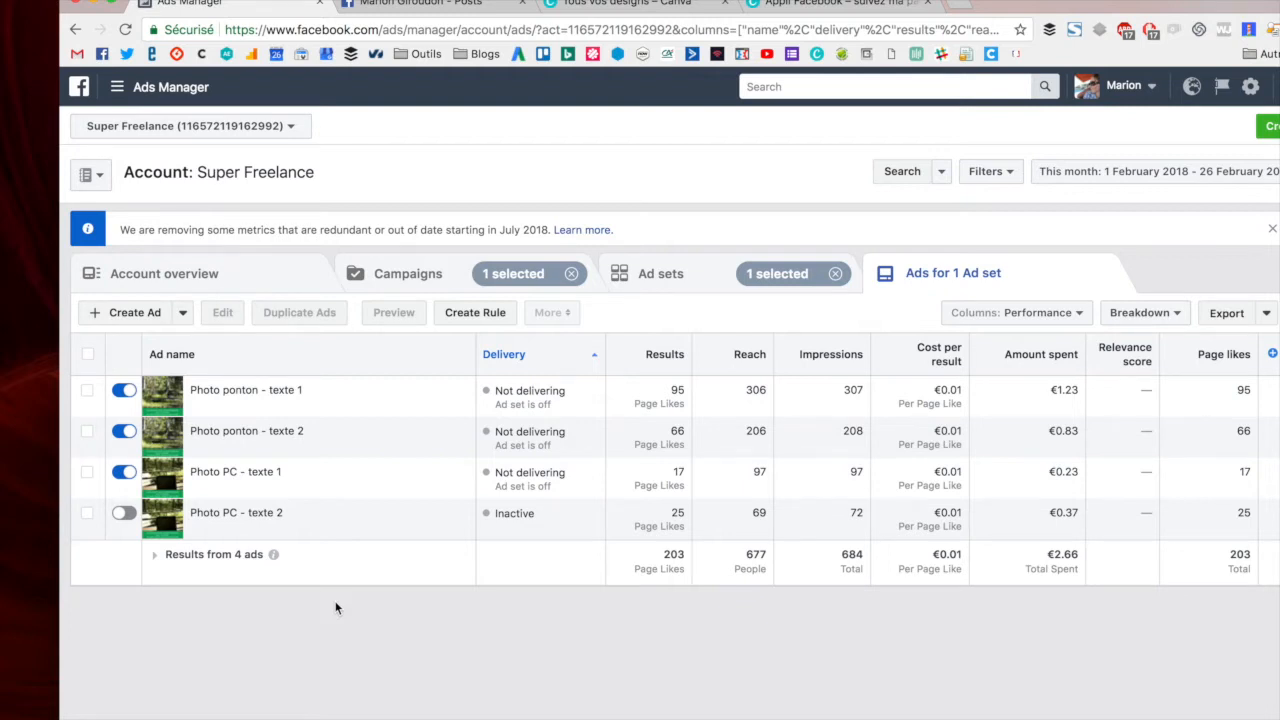
left_click(648, 274)
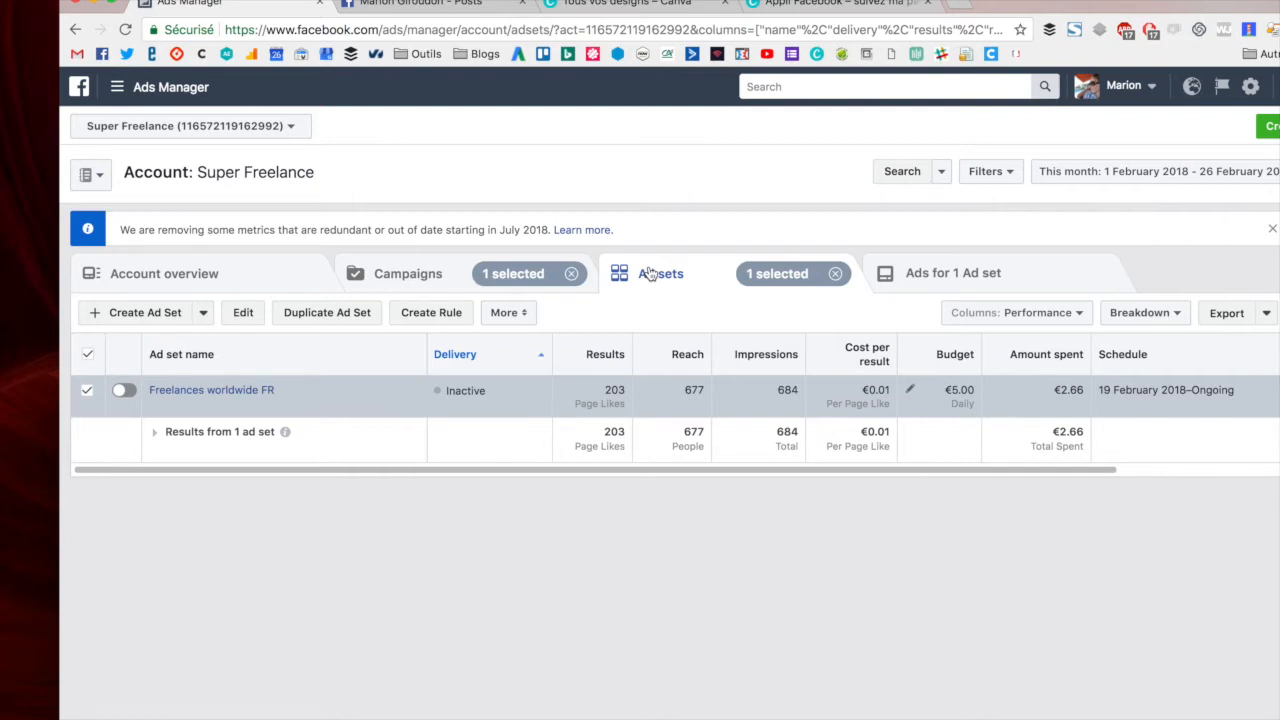
left_click(420, 3)
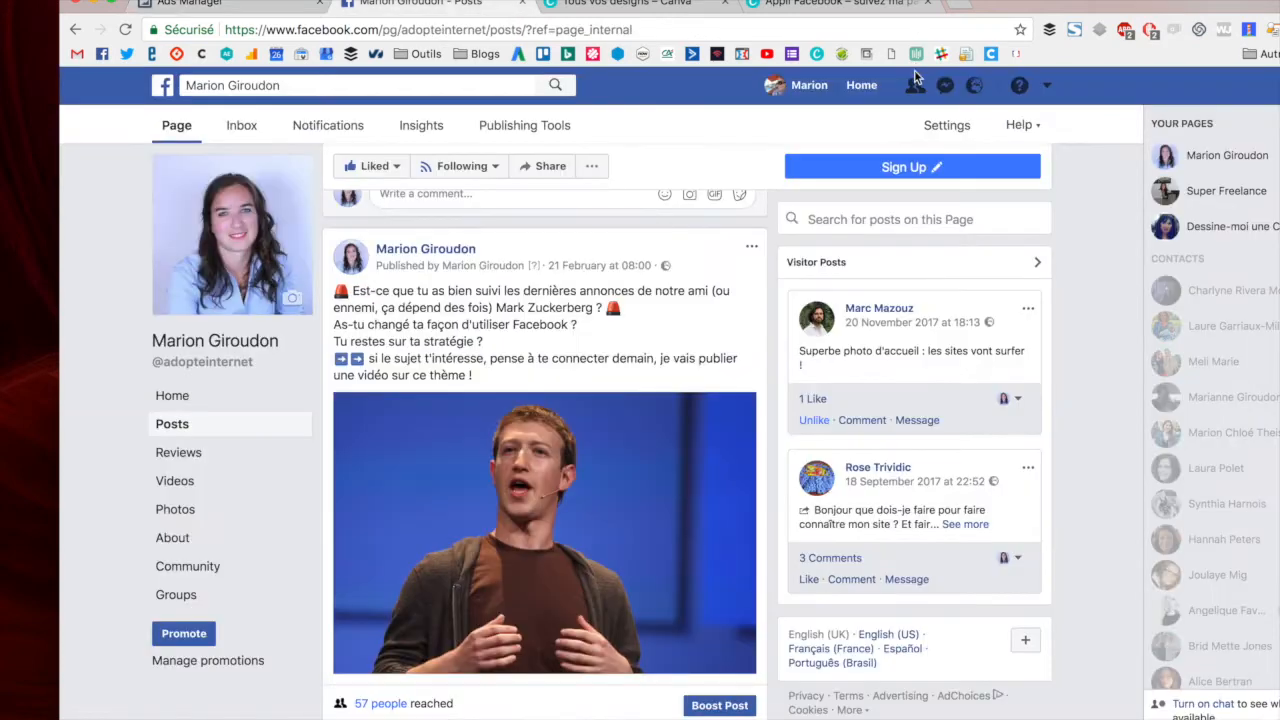
left_click(1046, 88)
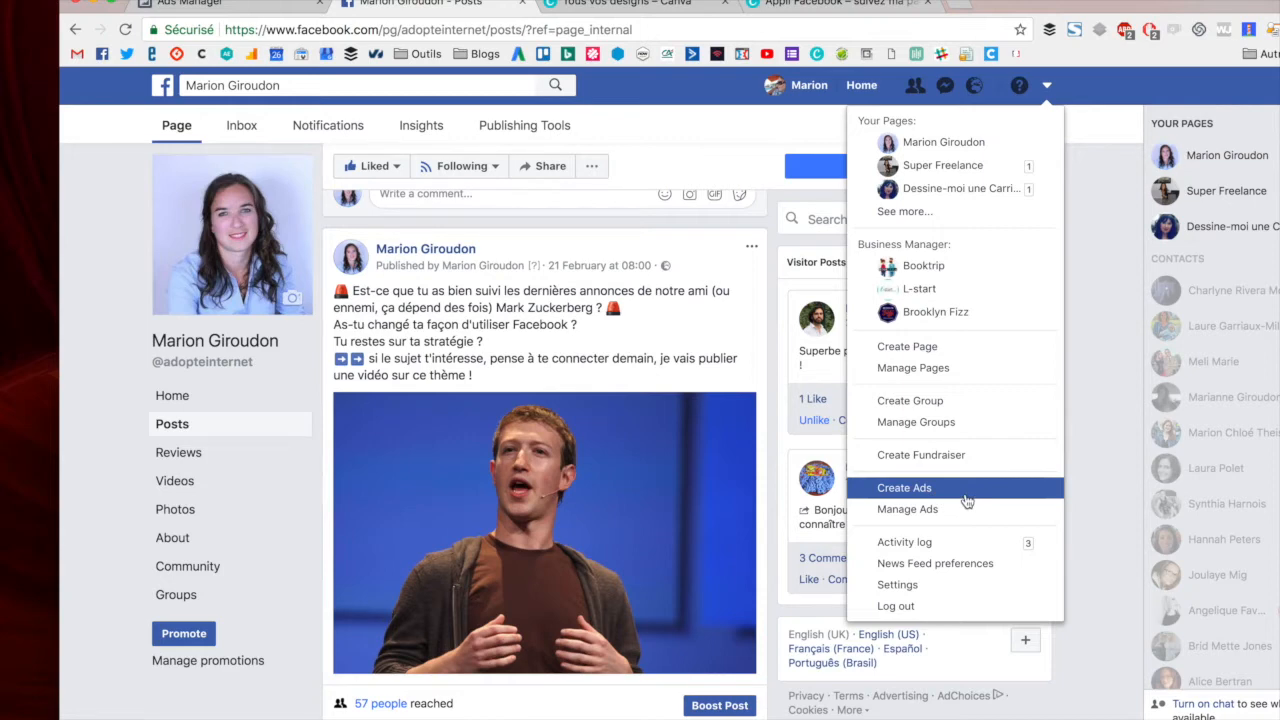
left_click(1090, 397)
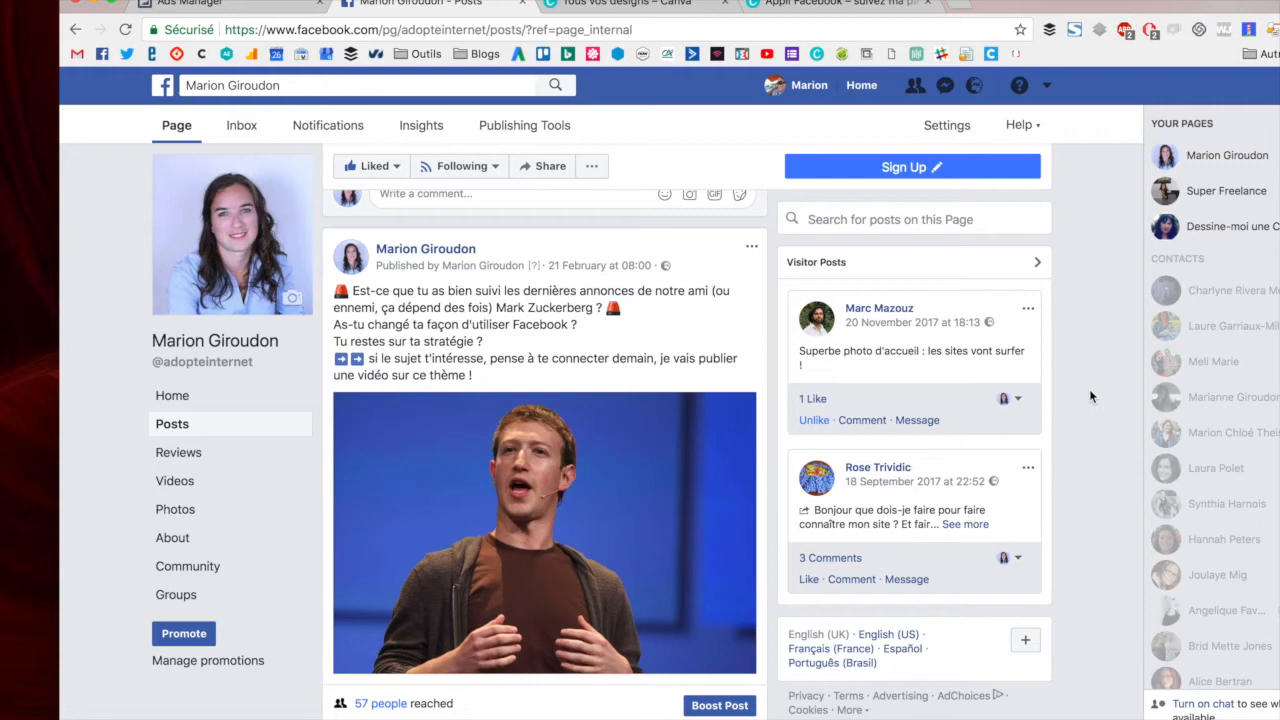
- Switch to the Canva design and apply the Myguide template, replacing the existing page content
left_click(631, 4)
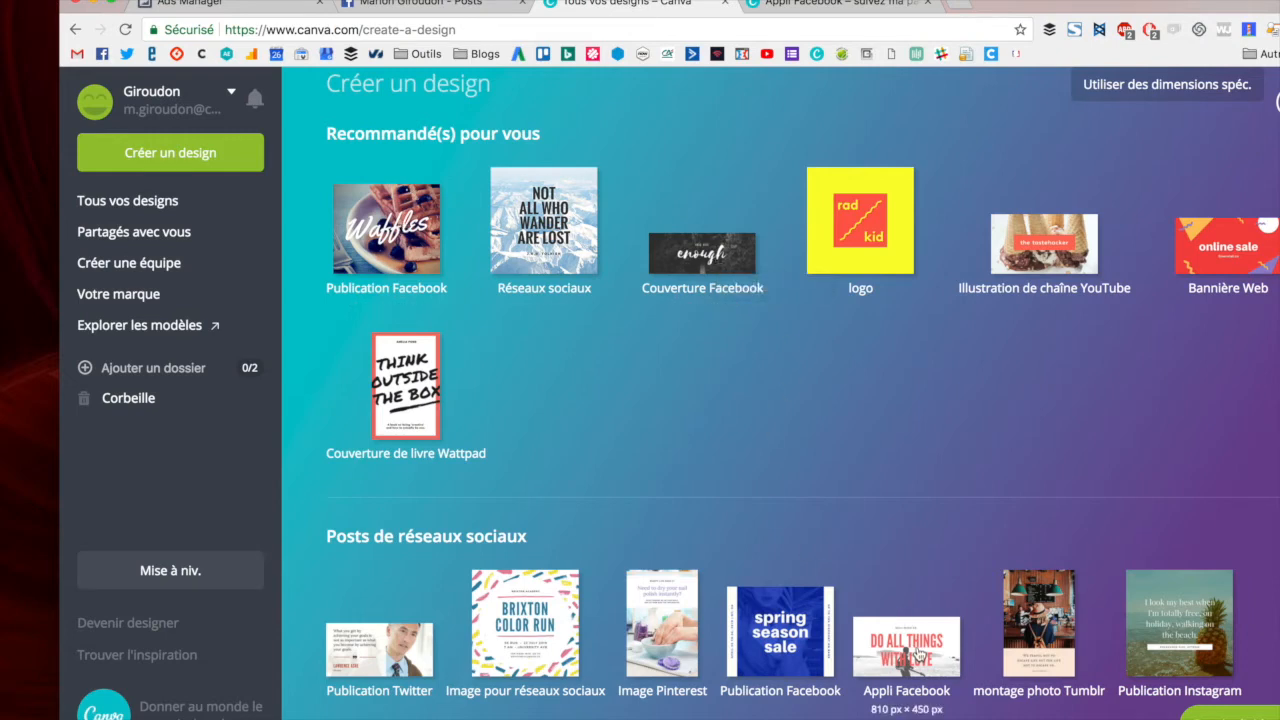
left_click(800, 7)
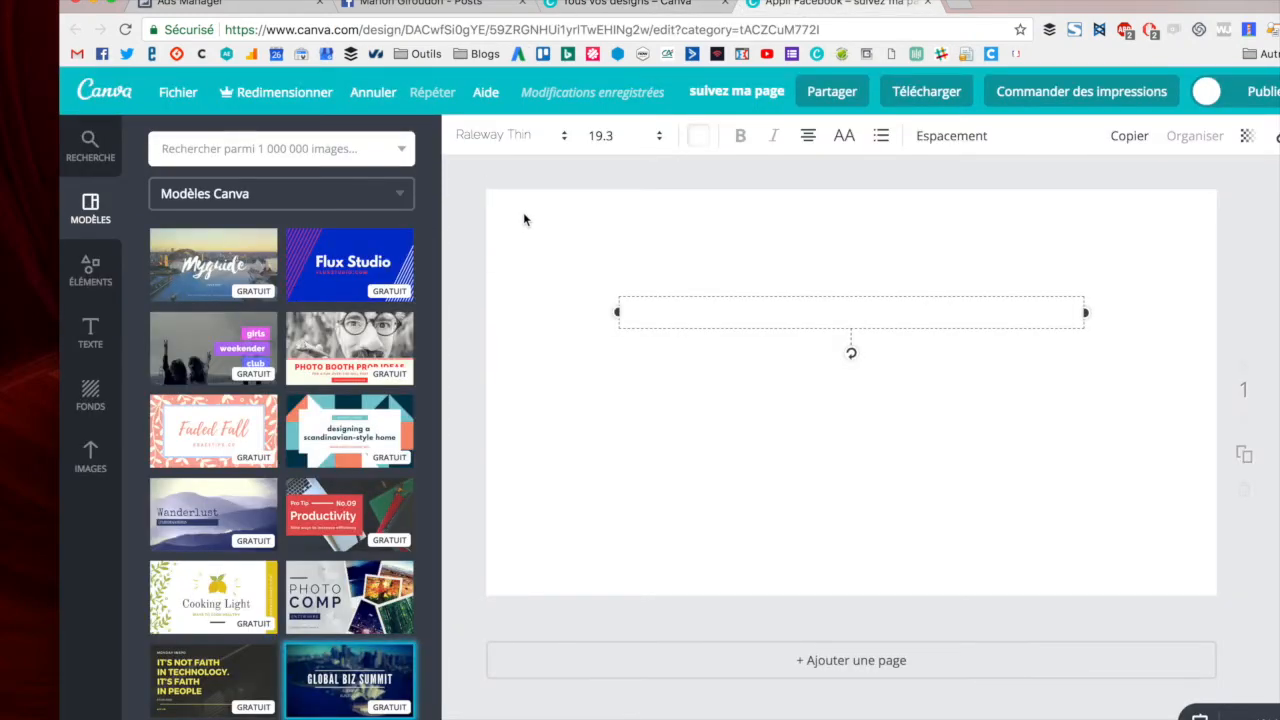
left_click(200, 262)
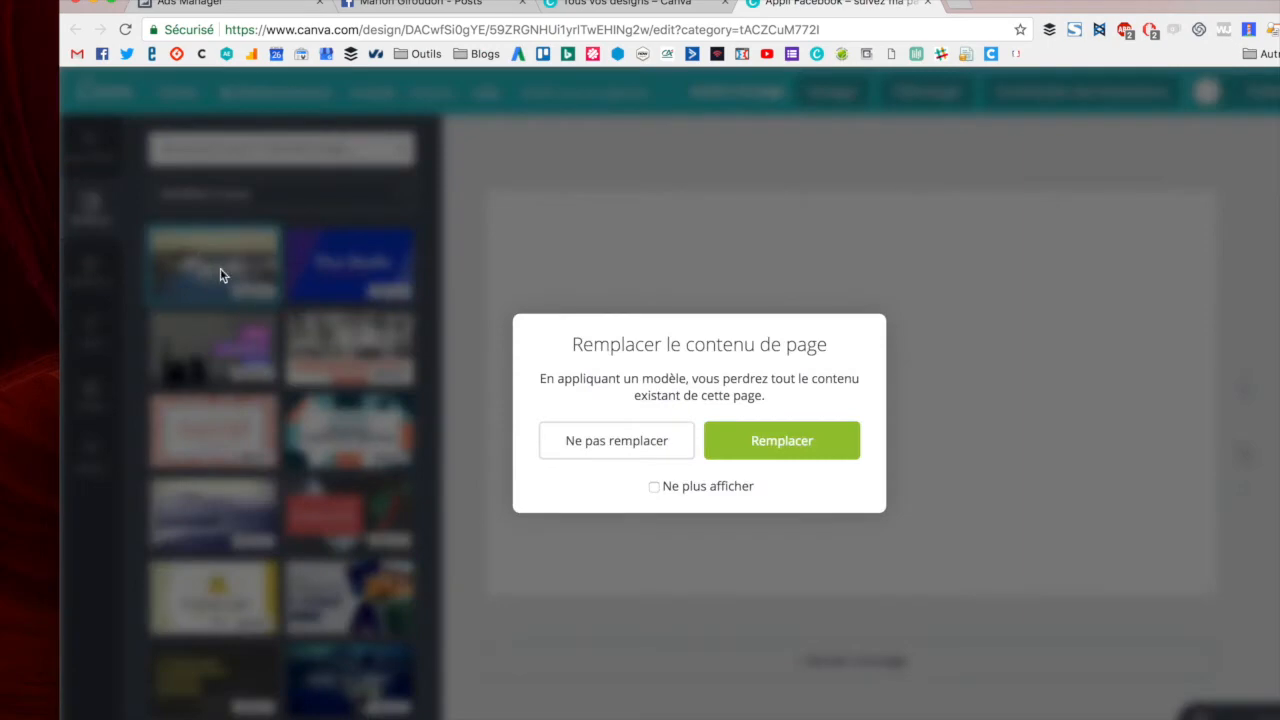
left_click(735, 441)
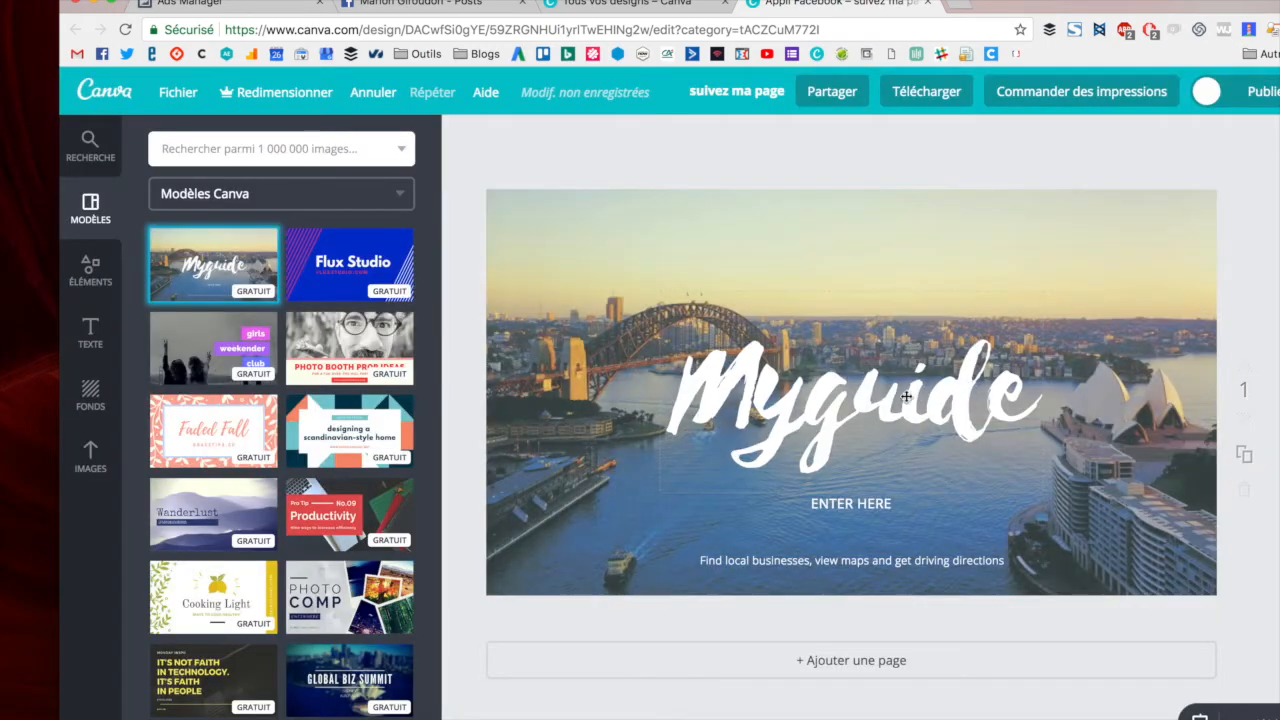
- Replace the ENTER HERE subtitle with "L'Australie comme vous ne l'avez jamais vue !"
left_click(863, 503)
left_click_drag(907, 501, 813, 503)
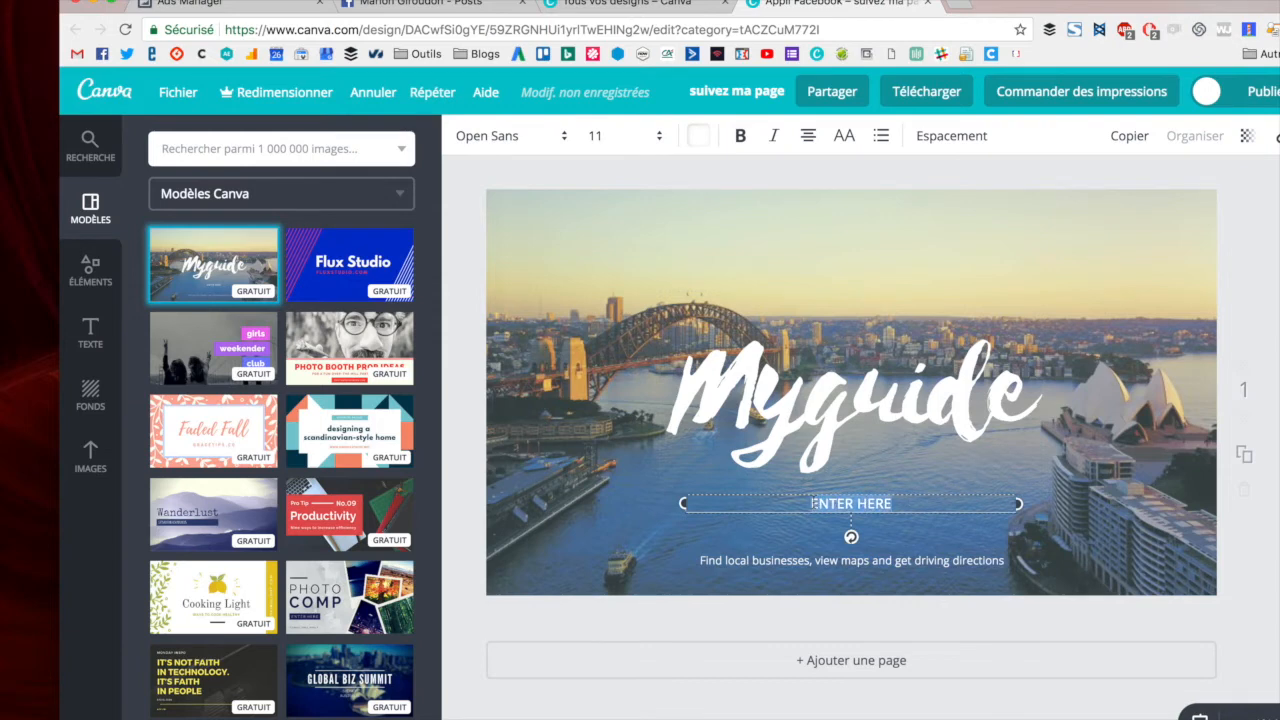
type("L'")
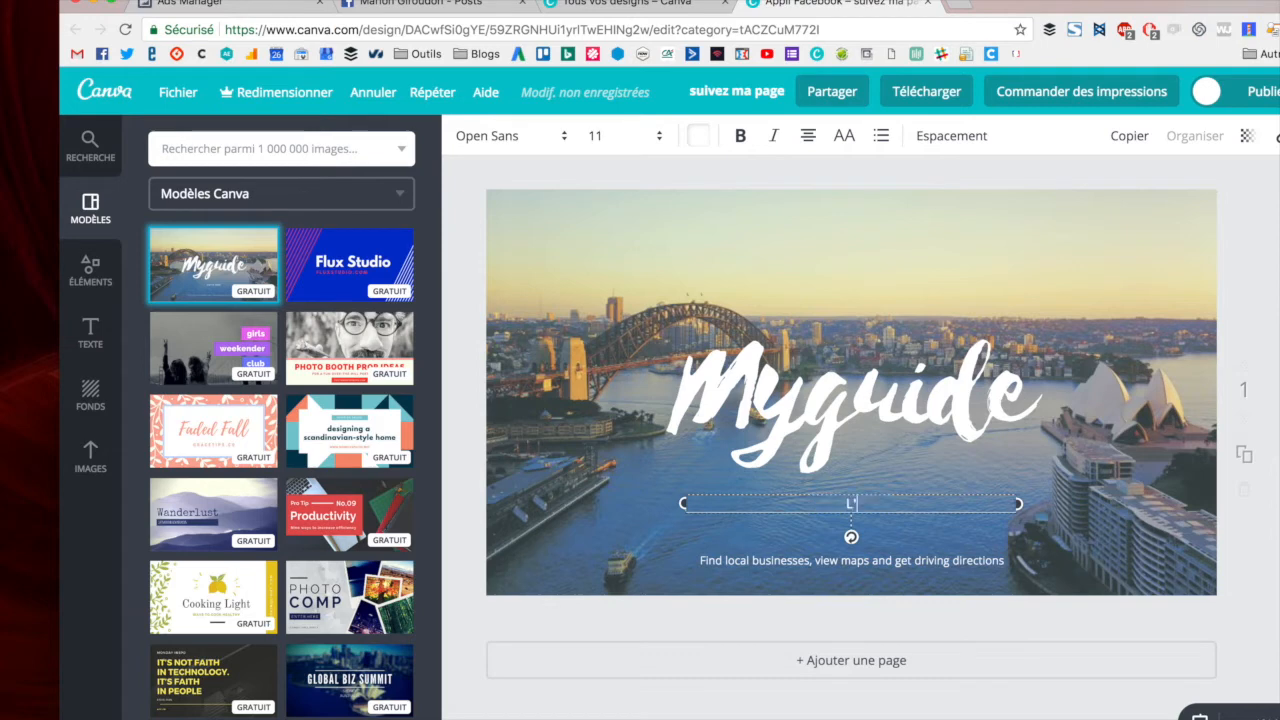
type("asustra")
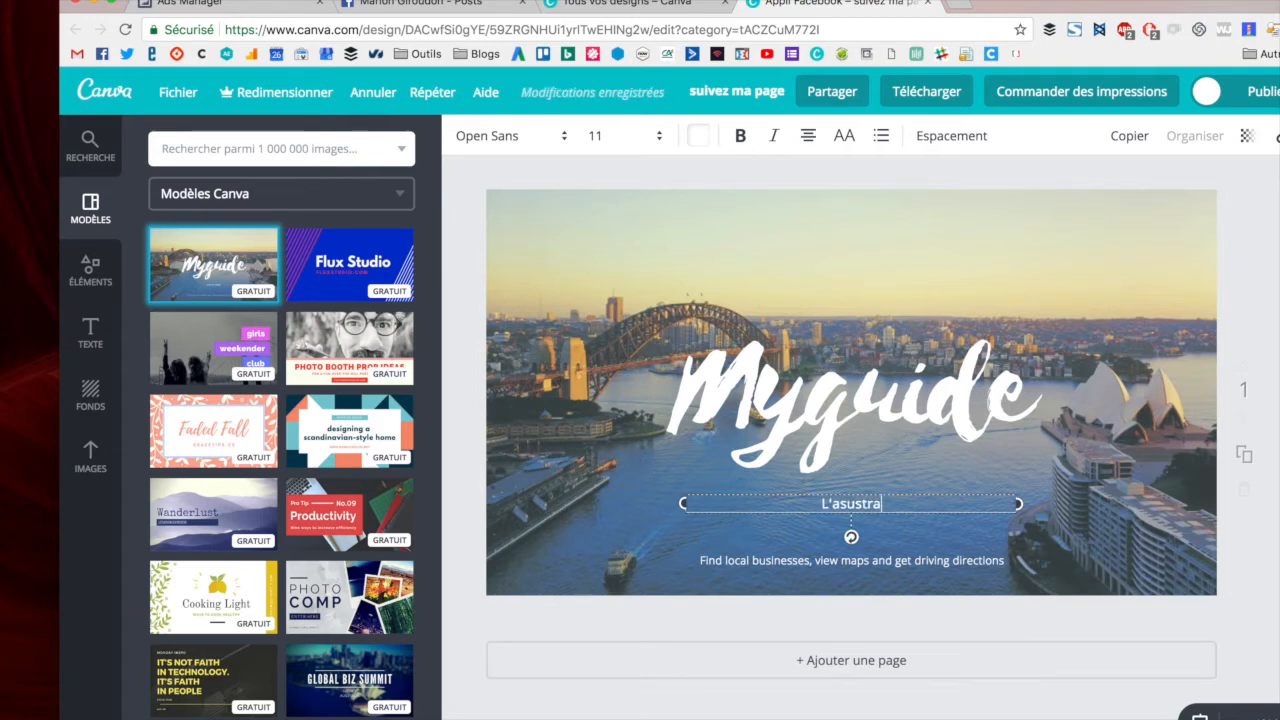
key("BackSpace")
key("BackSpace")
key("BackSpace")
key("BackSpace")
type("Australie comme vous ne ")
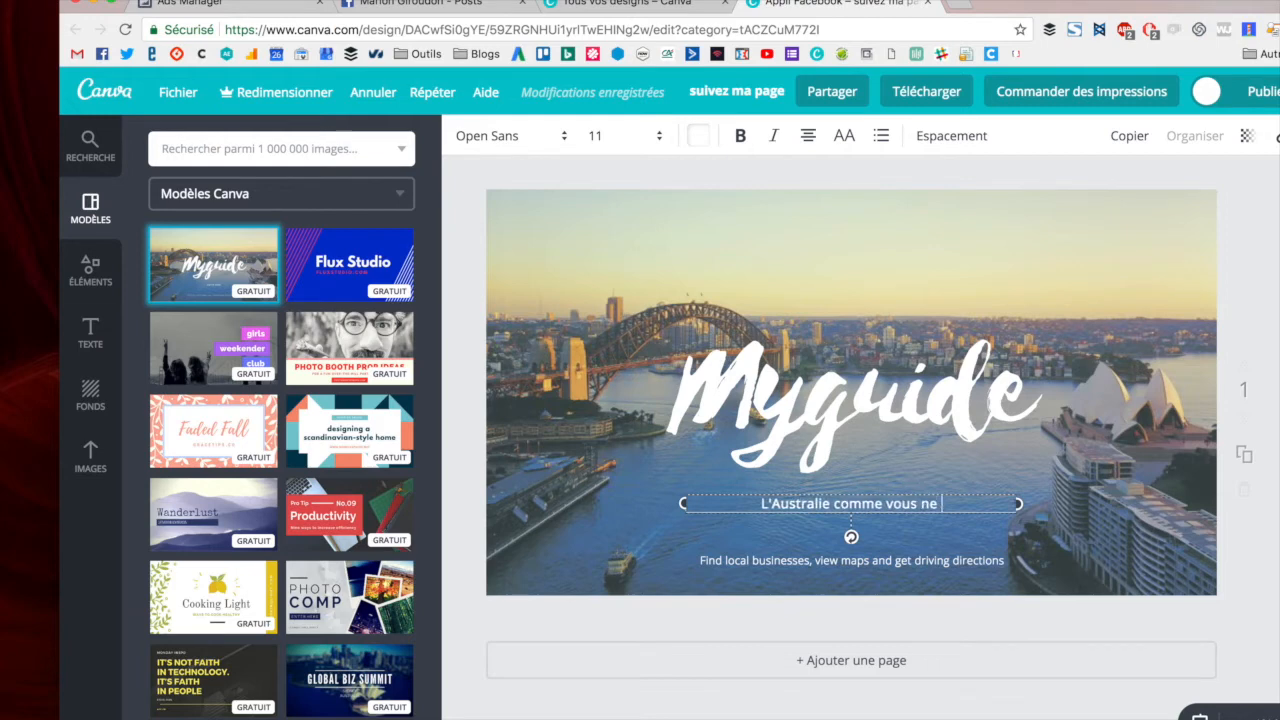
type("l'avez jamais vue")
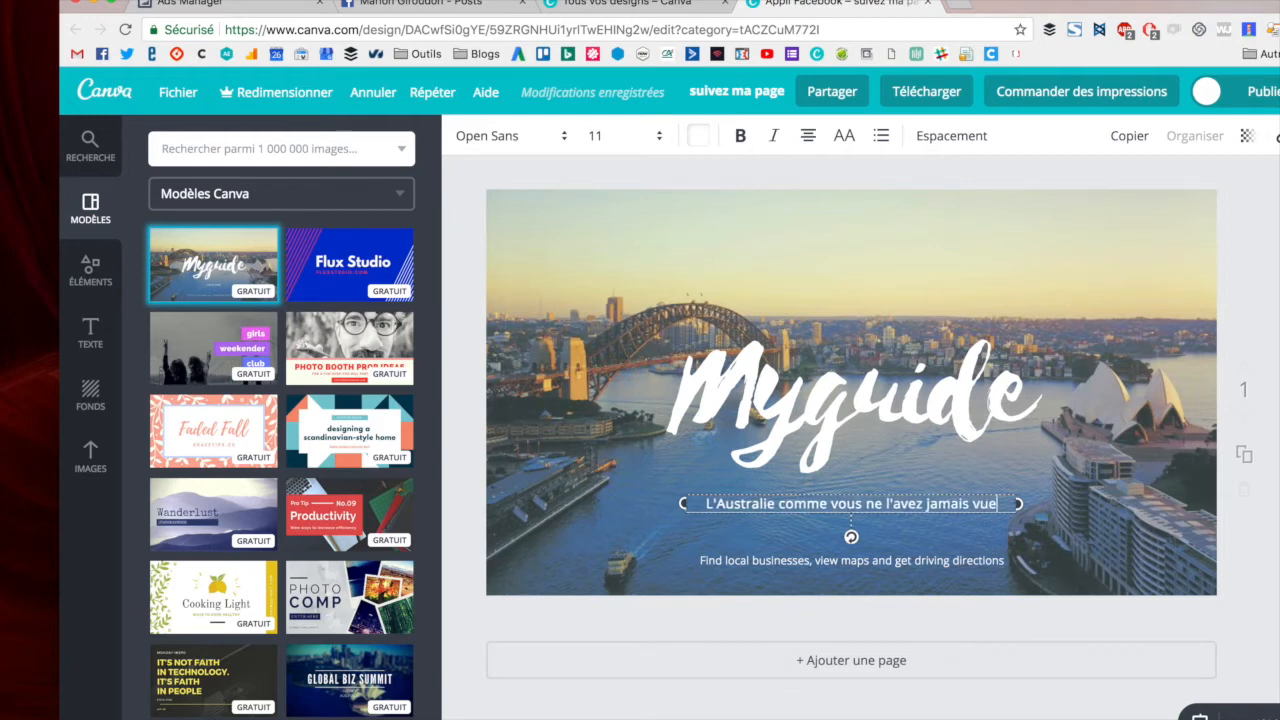
type(" !")
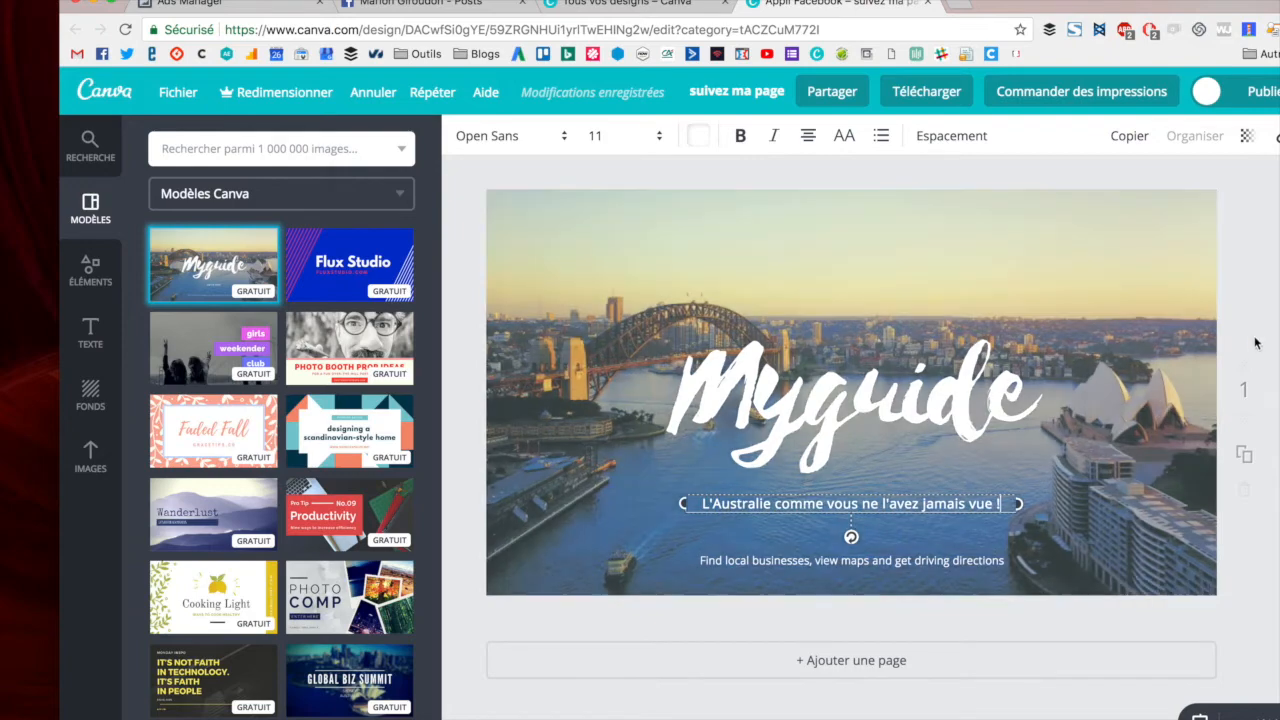
left_click(1092, 360)
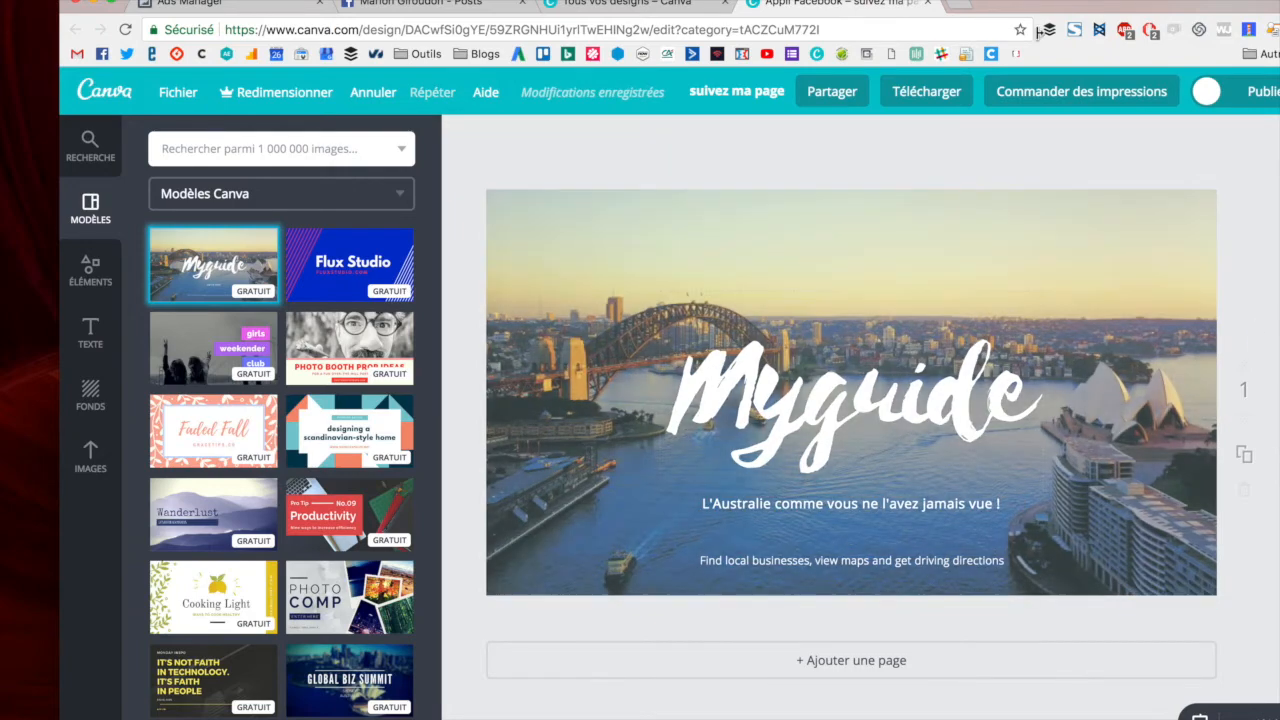
- Download the design as a PNG file
left_click(926, 96)
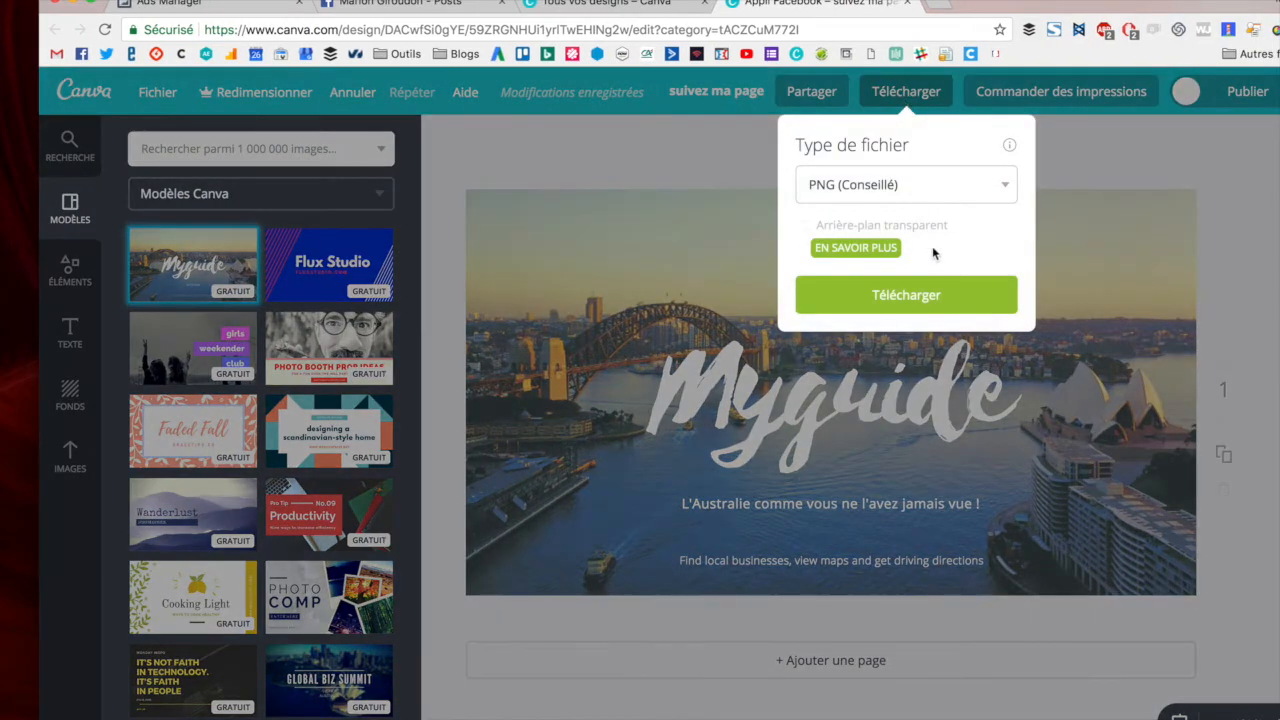
left_click(917, 305)
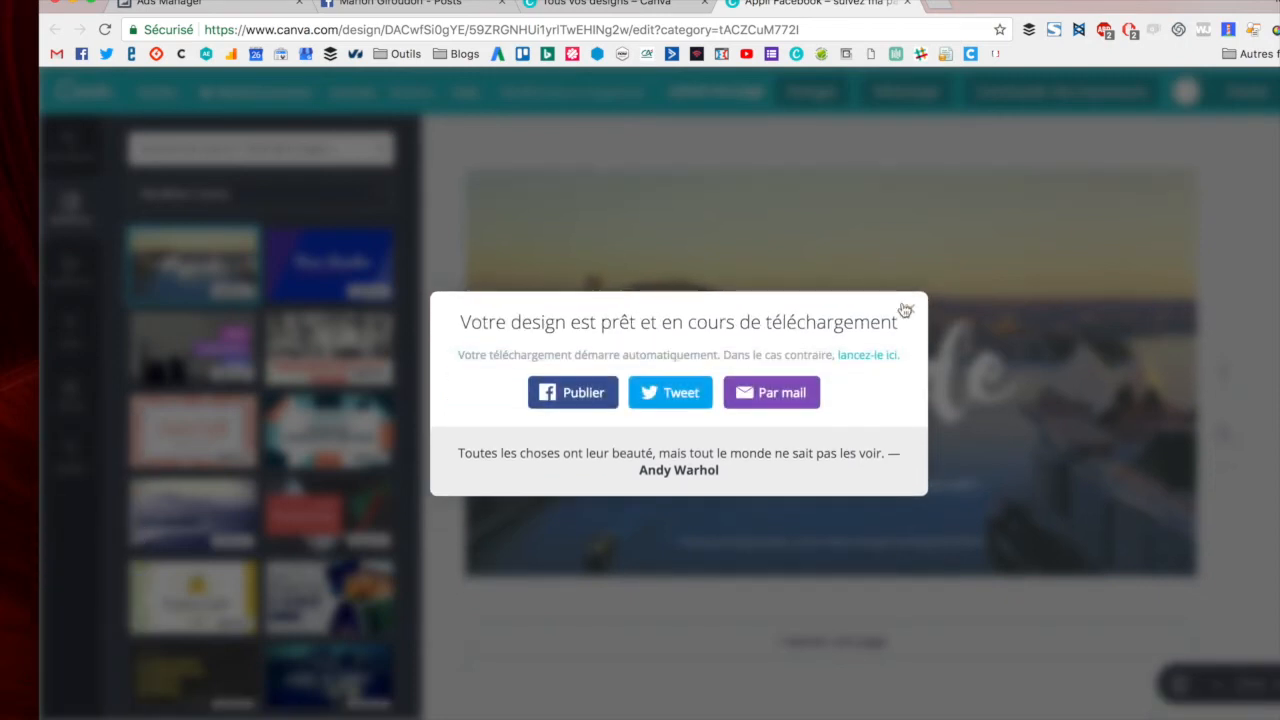
- Return to Ads Manager and start a new campaign with the Engagement objective and Page Likes
left_click(233, 7)
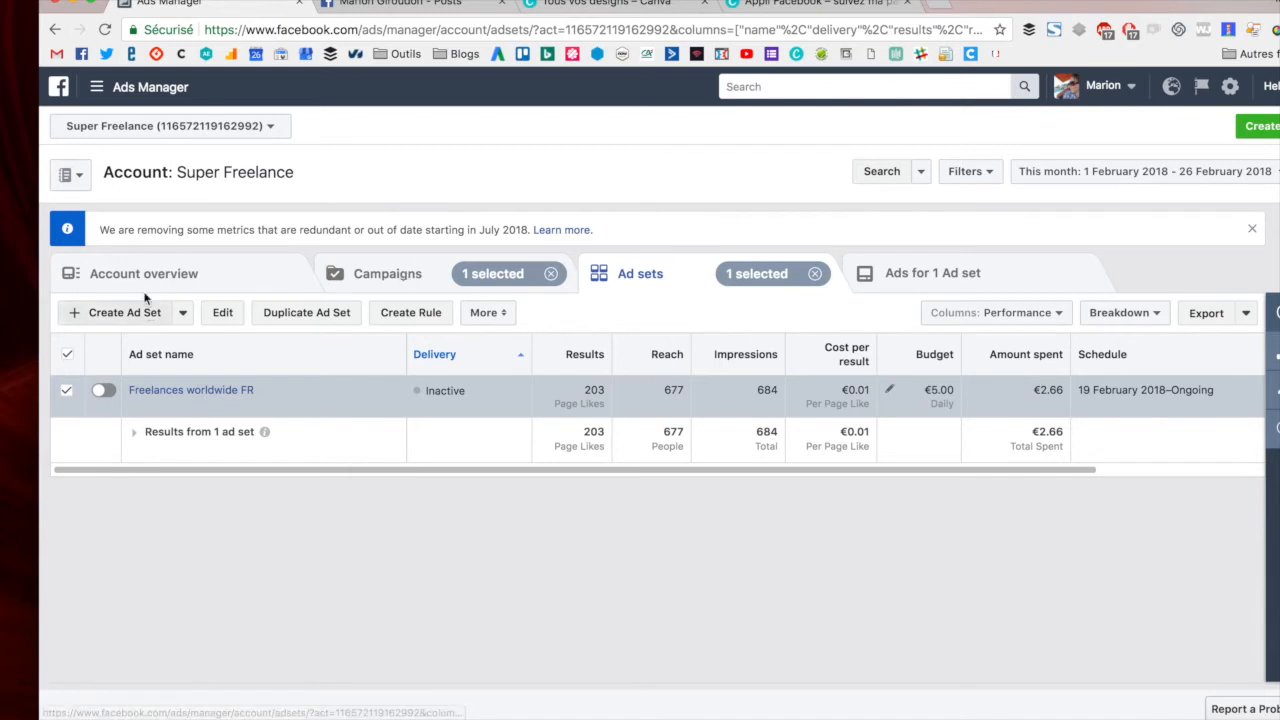
left_click(387, 276)
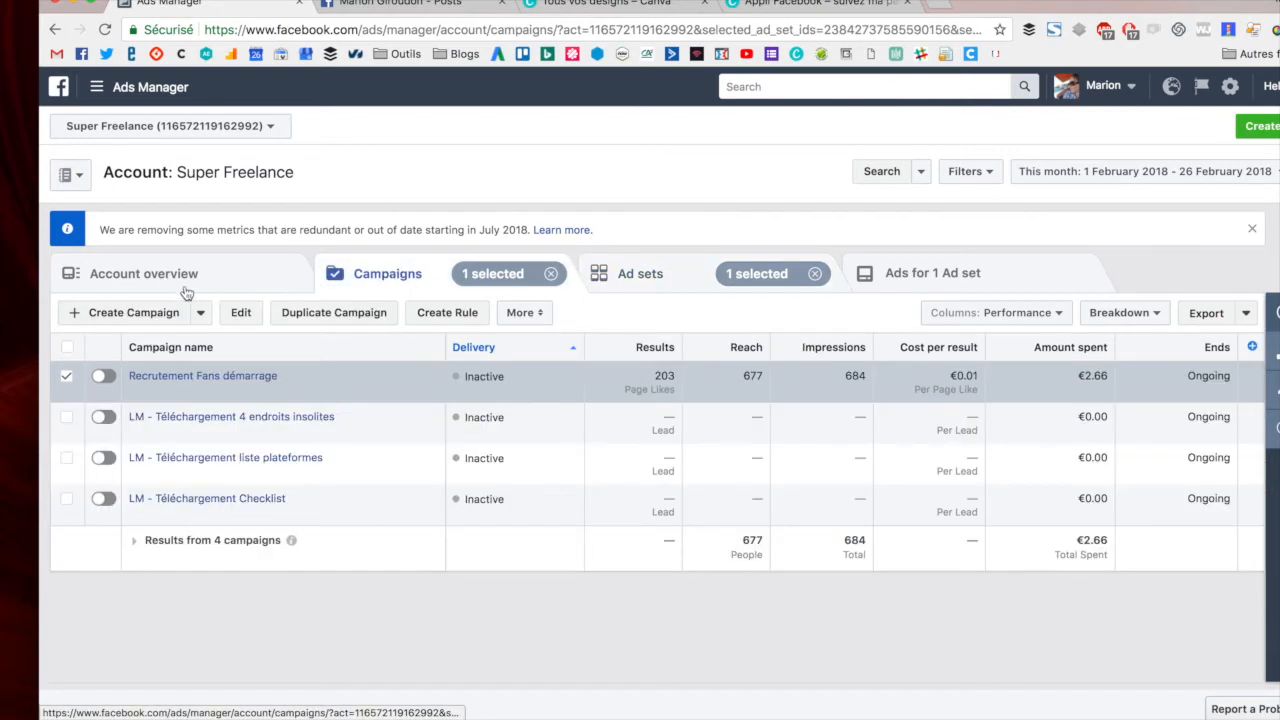
left_click(92, 320)
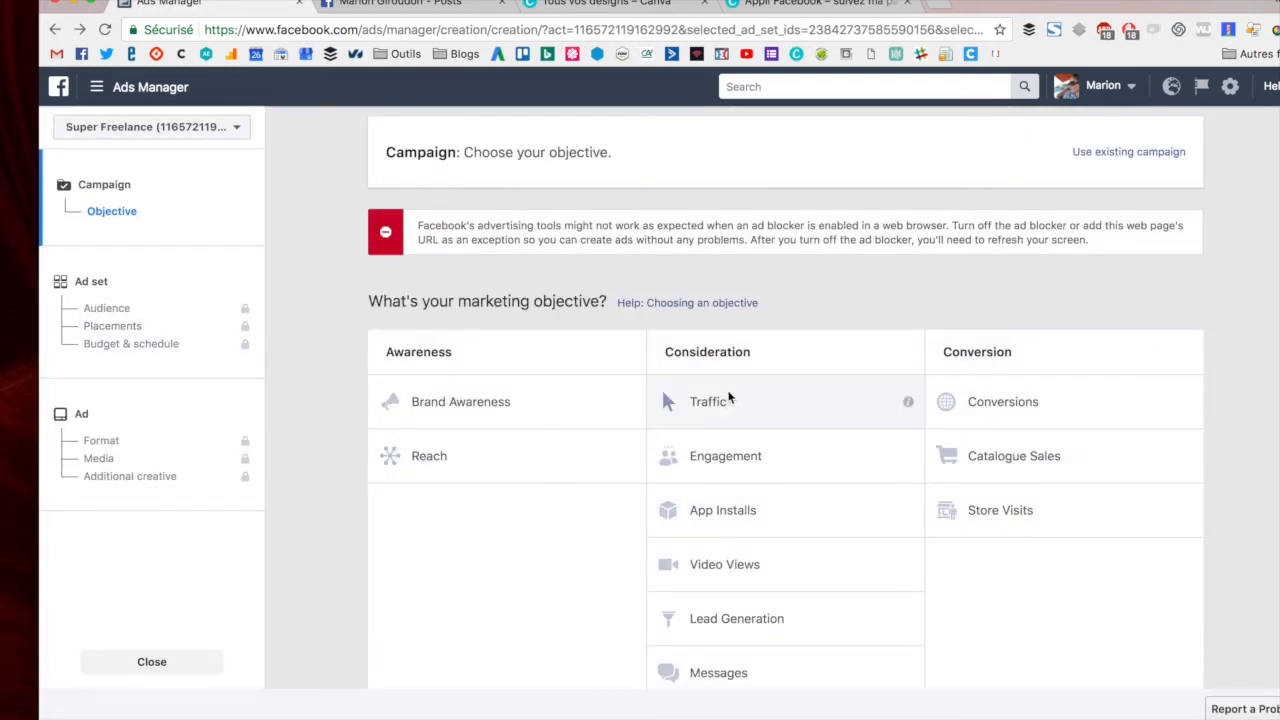
scroll(738, 396, "down", 1)
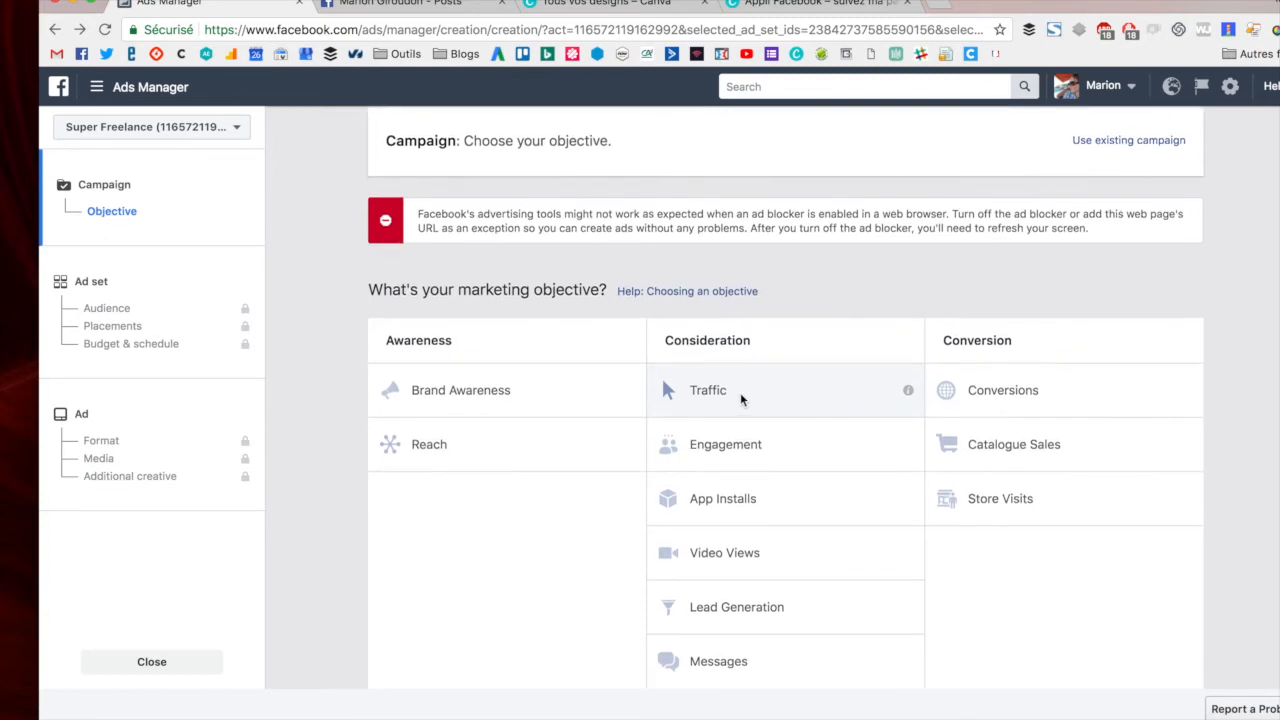
left_click(757, 448)
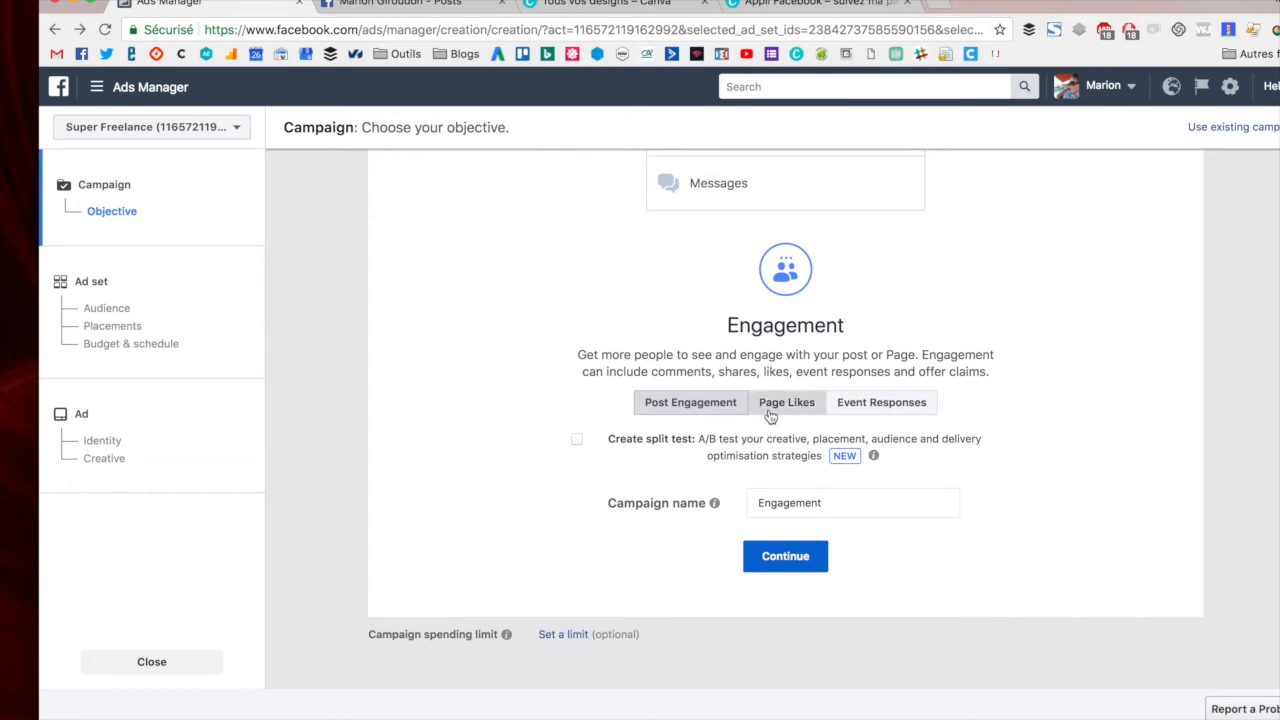
left_click(771, 414)
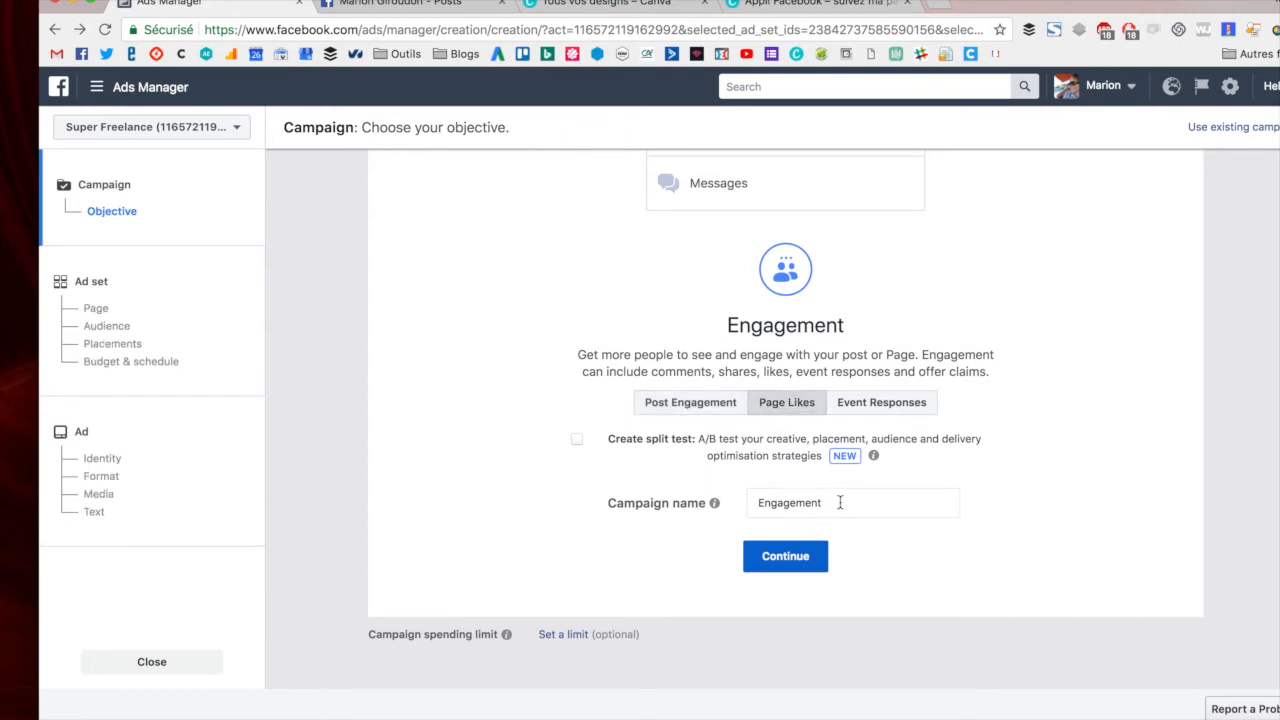
- Name the campaign "Démo fans" and continue to the ad set
left_click_drag(840, 503, 756, 503)
key("BackSpace")
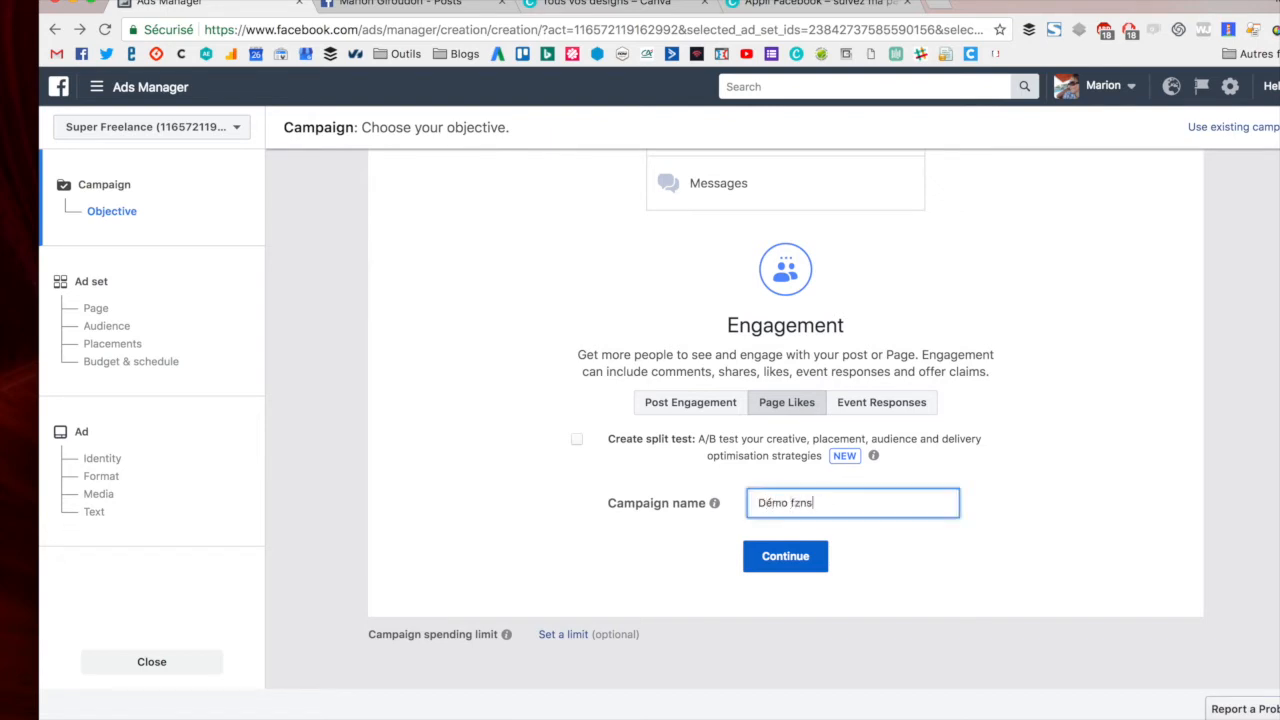
type("Démo fans")
left_click(786, 556)
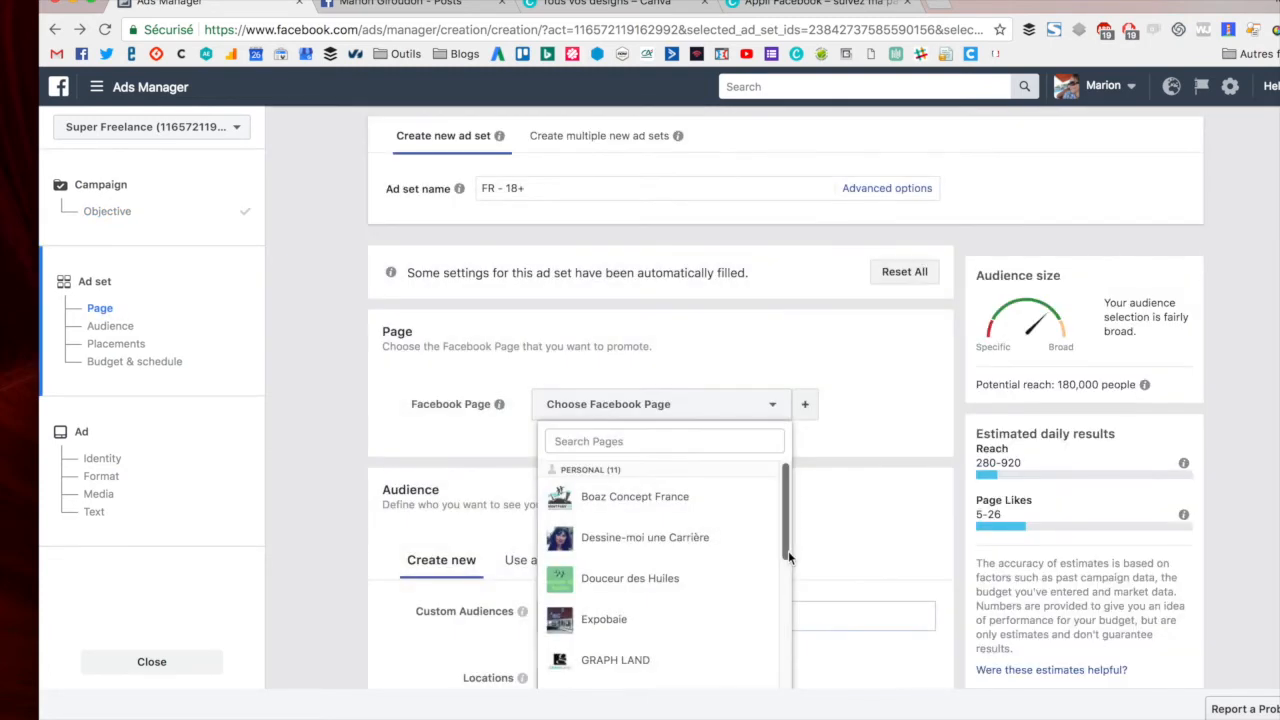
- Choose the user's personal page as the Facebook Page to promote
scroll(883, 395, "down", 1)
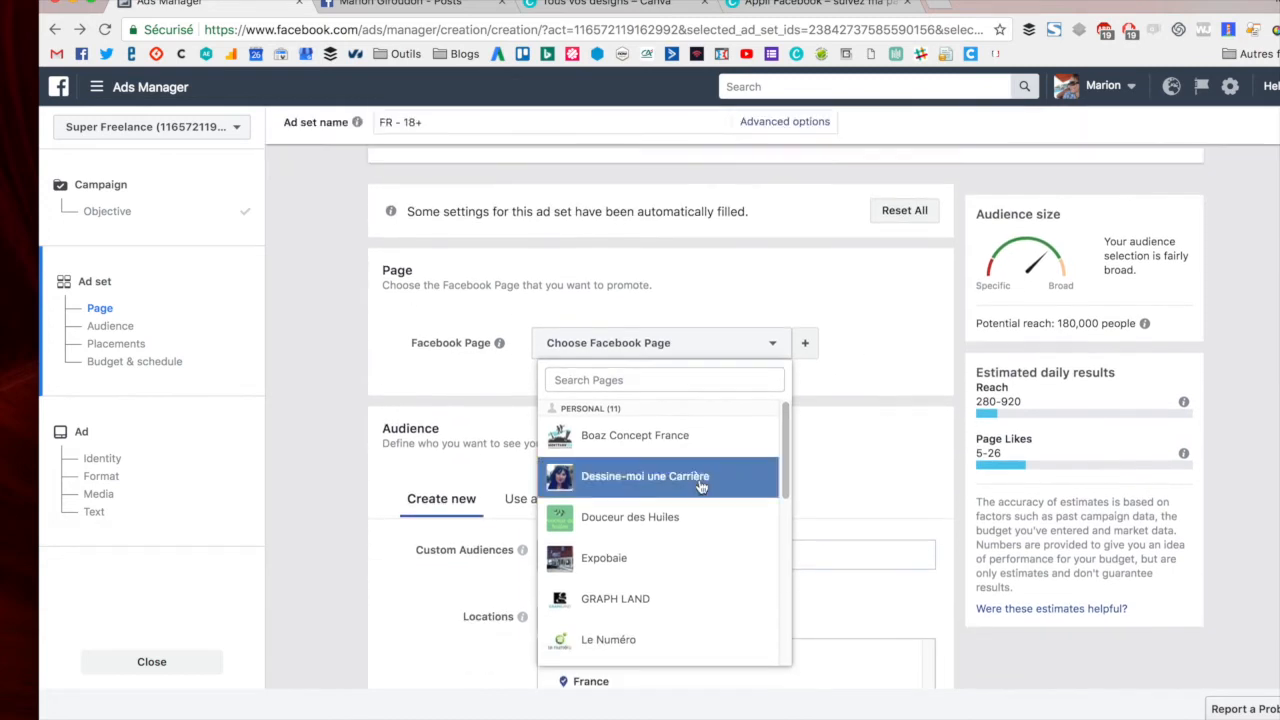
scroll(700, 500, "down", 3)
left_click(702, 515)
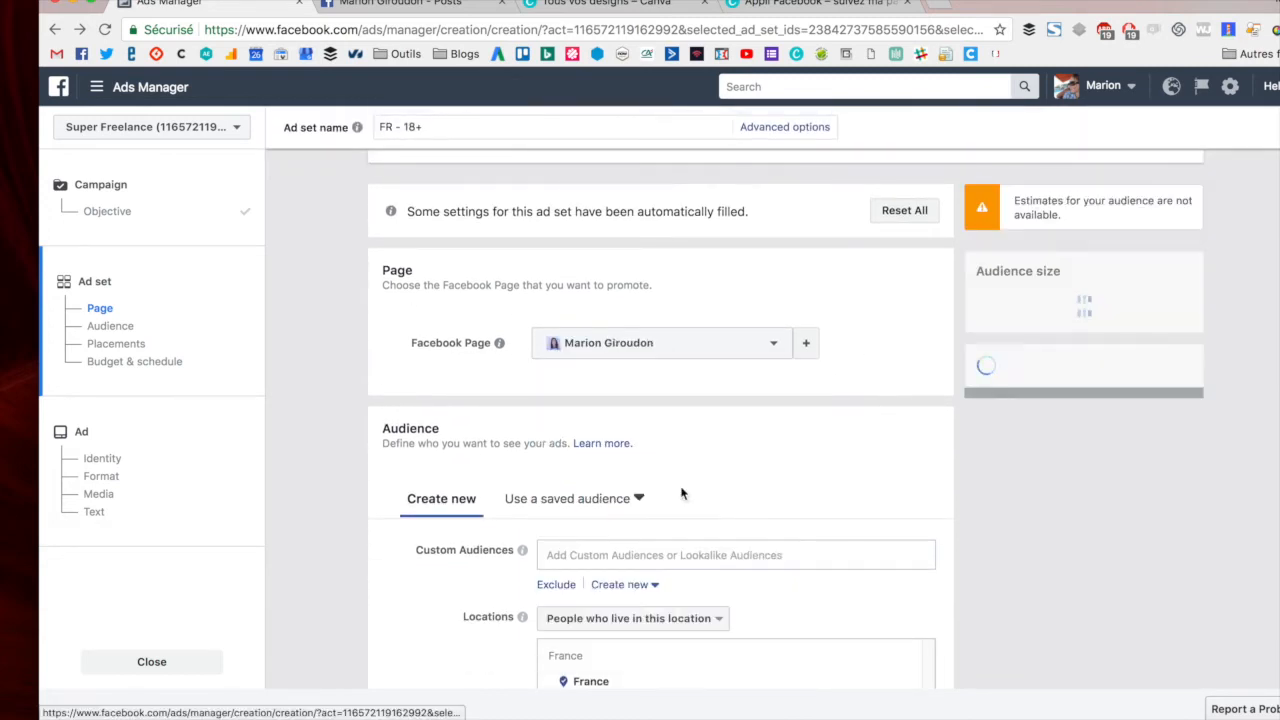
scroll(320, 383, "up", 1)
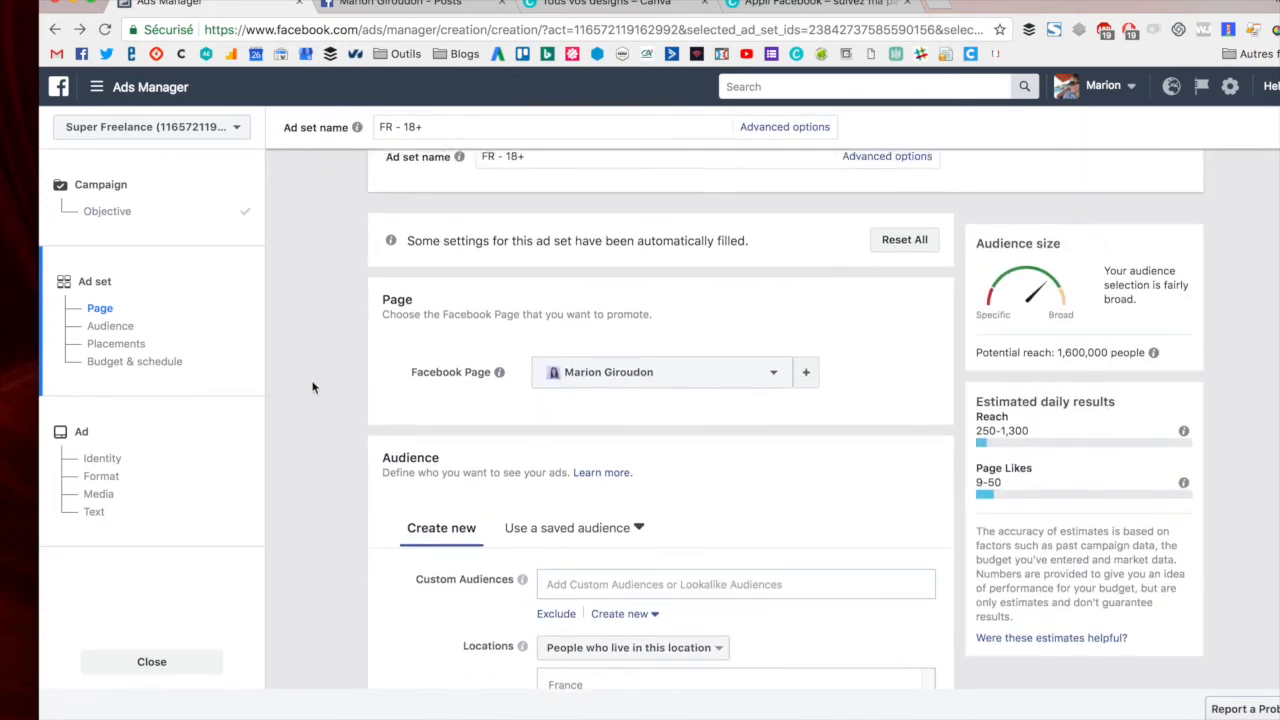
- Rename the ad set "Australie voyageurs"
left_click_drag(525, 127, 481, 128)
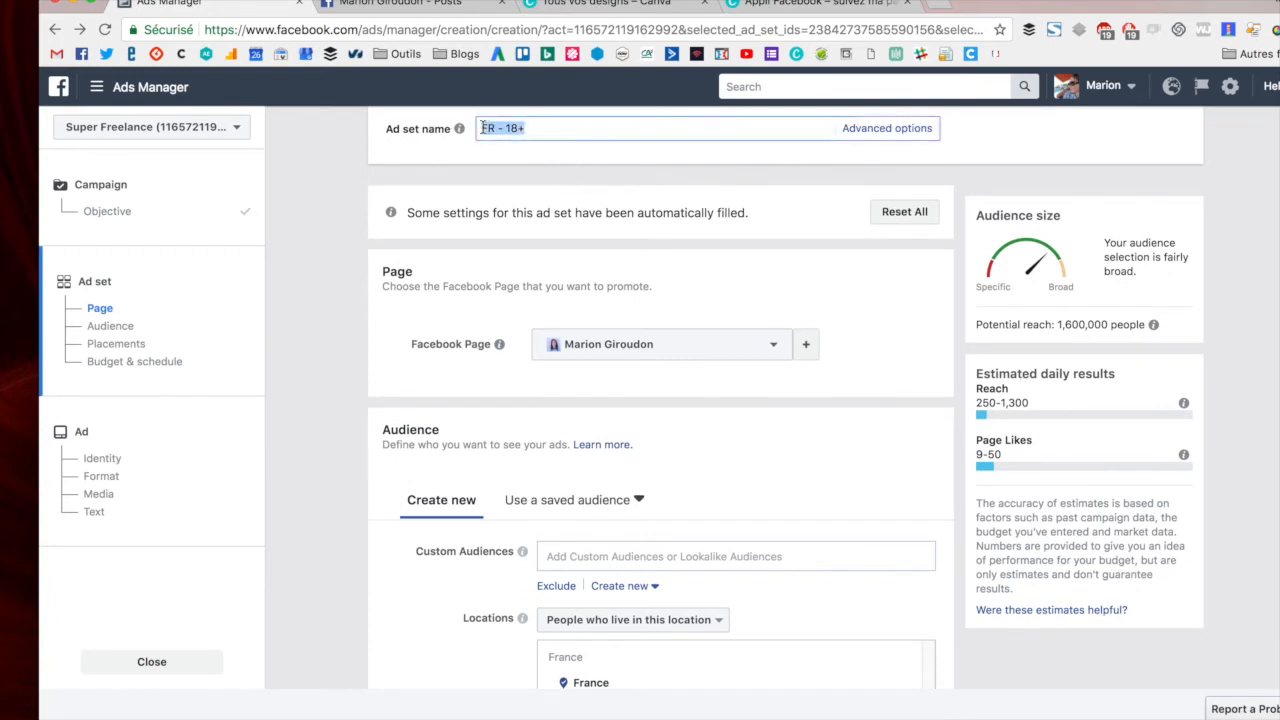
type("Australie voyageurs")
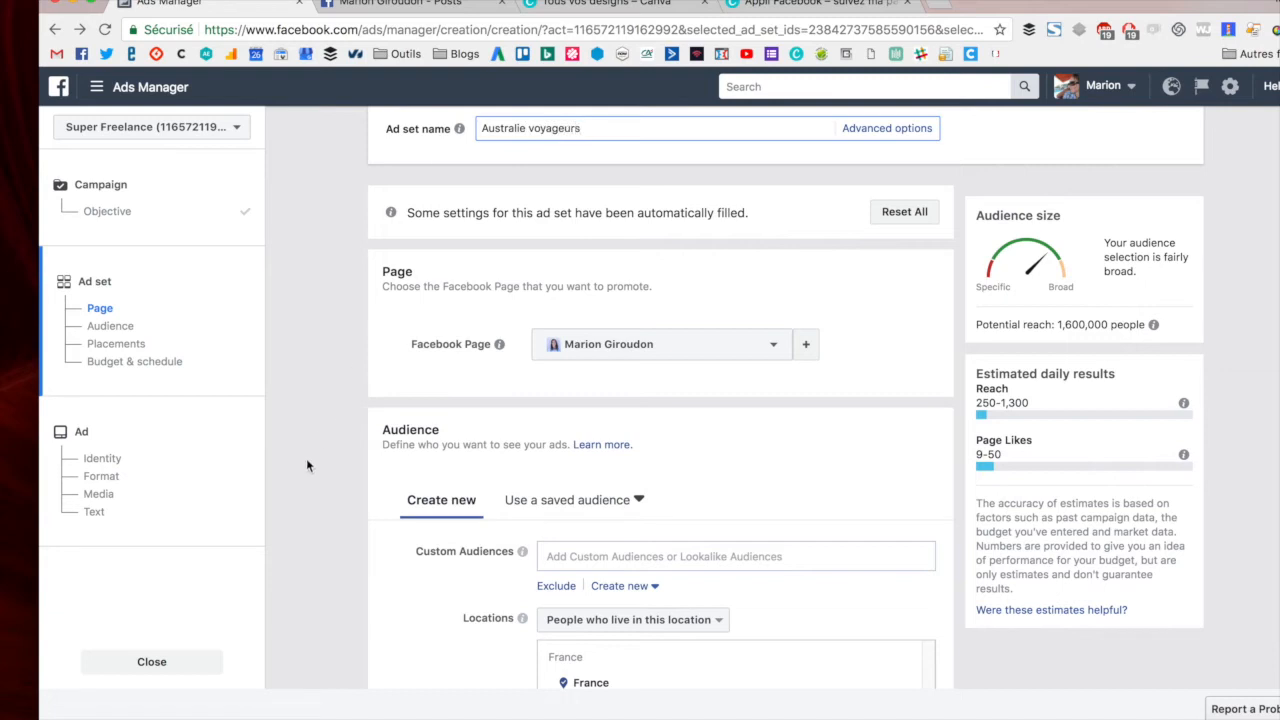
- Replace the France location with the Worldwide region in the audience locations
scroll(312, 456, "down", 5)
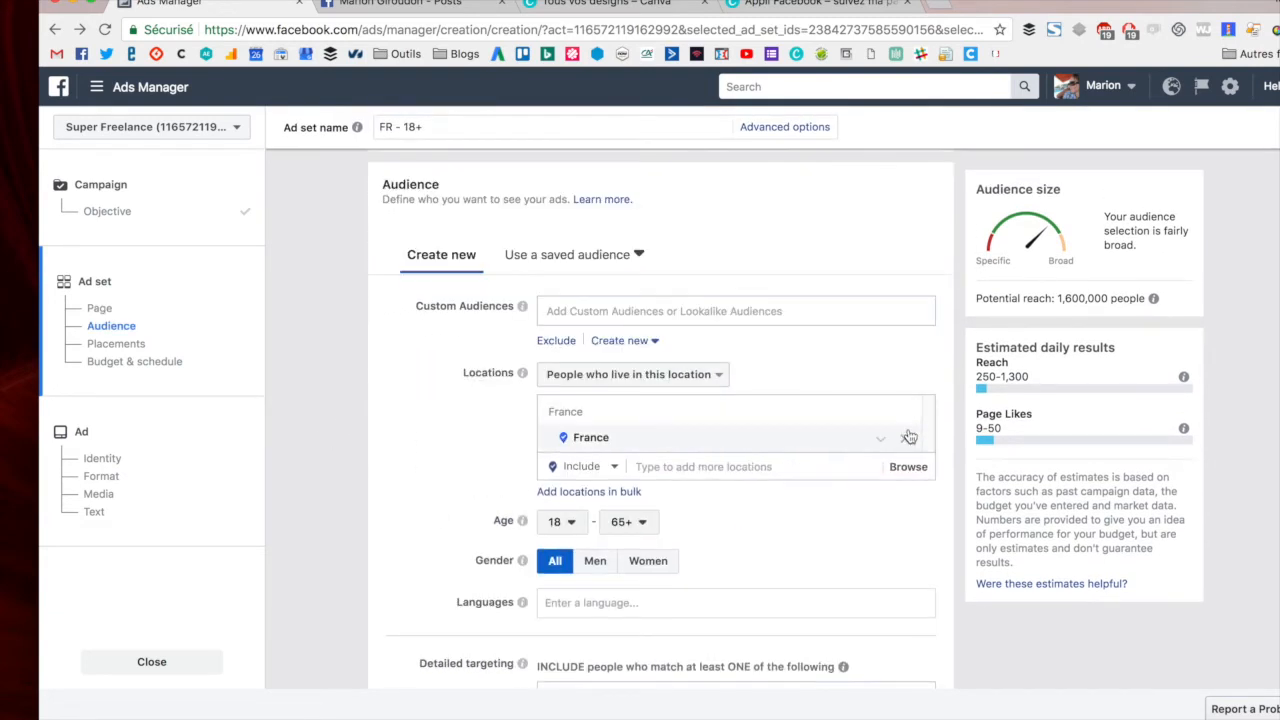
left_click(905, 415)
left_click(785, 409)
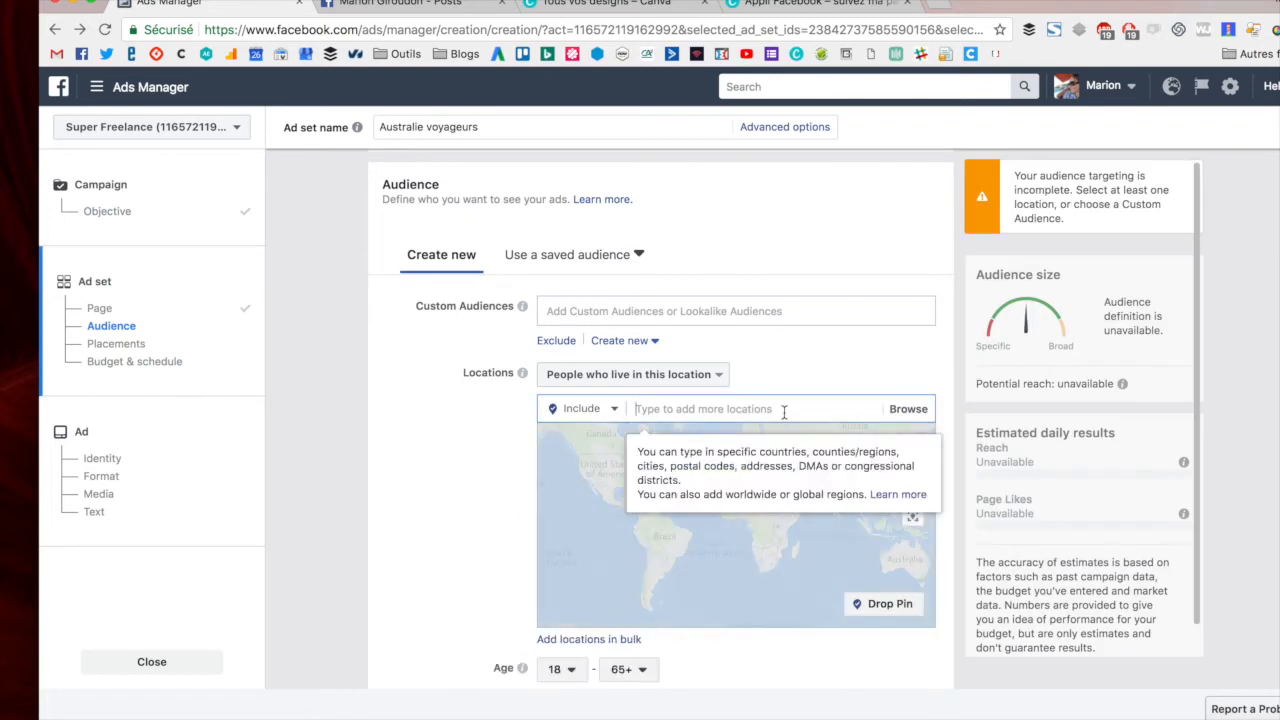
type("worldwide")
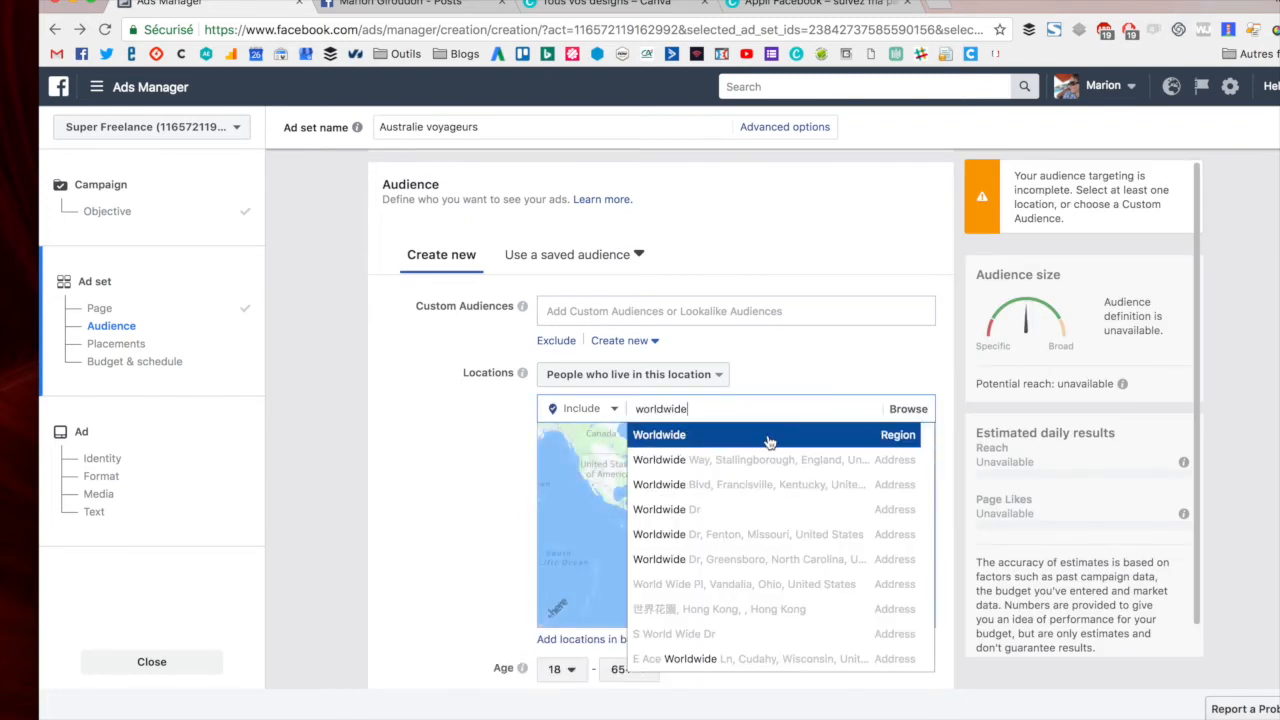
left_click(773, 436)
- Set the audience age range to 30 through 50
scroll(456, 520, "down", 3)
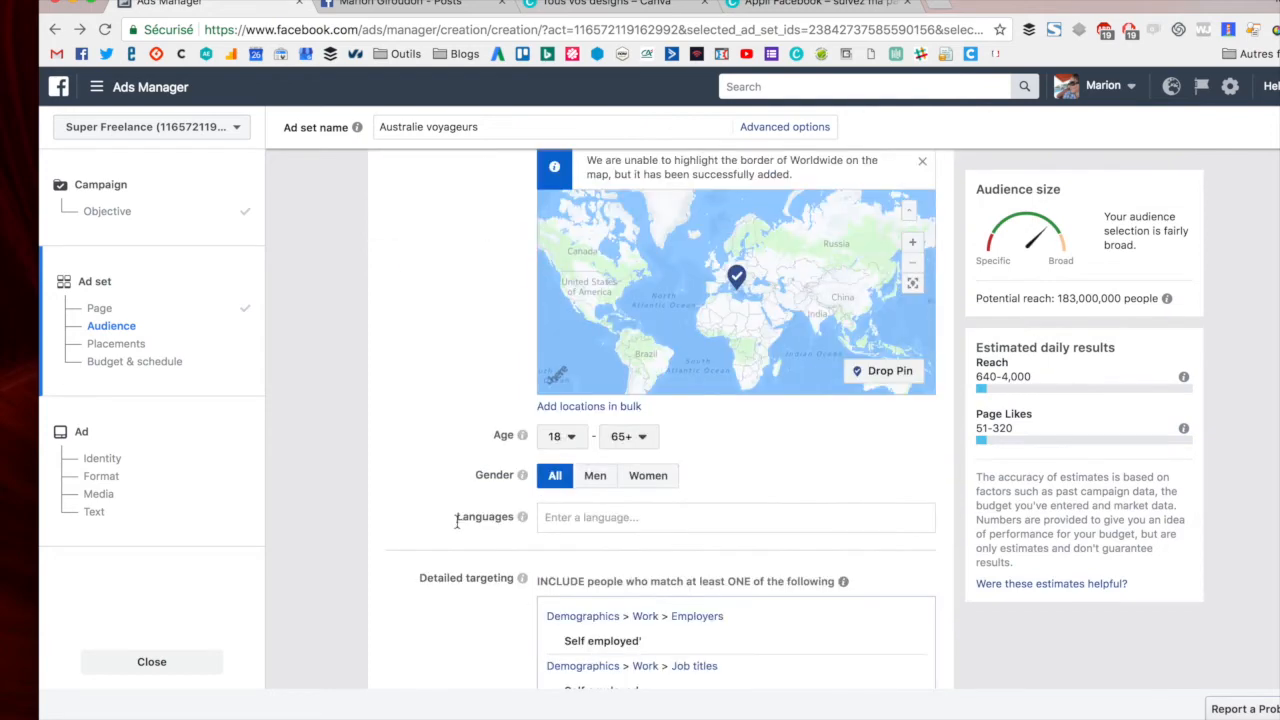
left_click(560, 437)
scroll(580, 600, "down", 3)
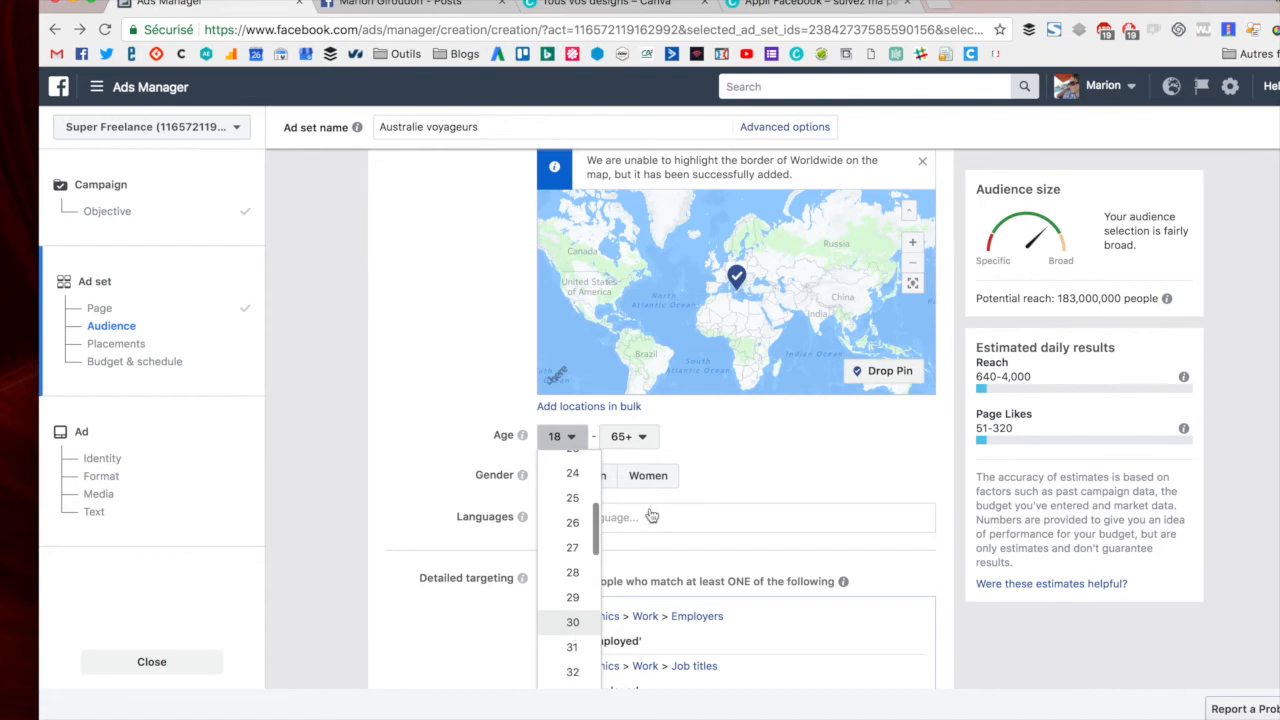
left_click(572, 622)
left_click(640, 436)
scroll(645, 488, "up", 3)
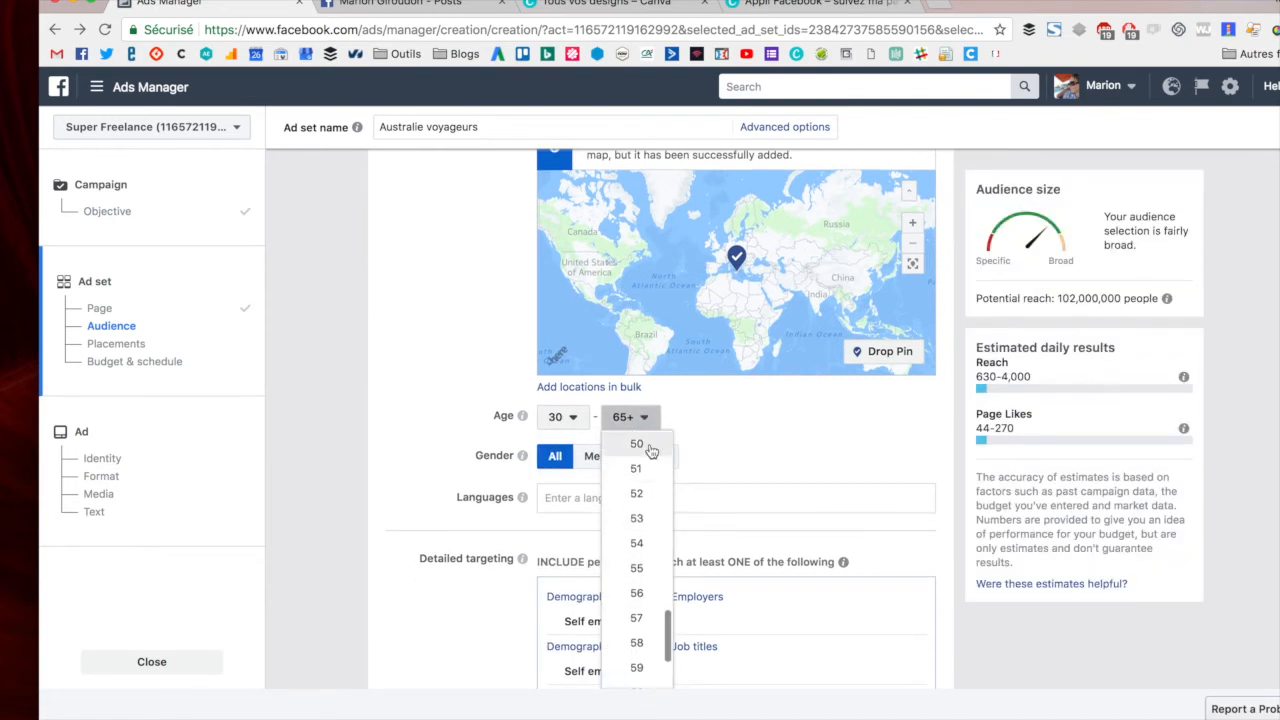
left_click(648, 446)
- Add French (All) as the audience language
left_click(634, 497)
type("fr")
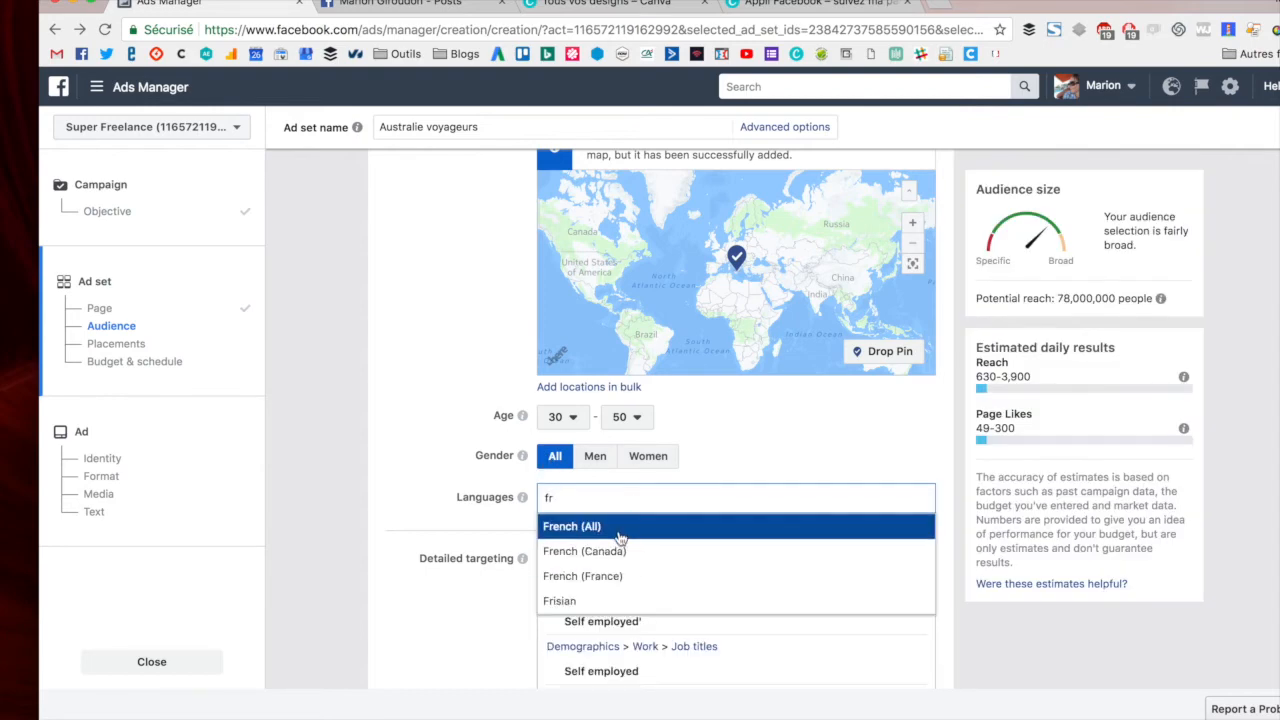
left_click(619, 536)
- Remove all existing detailed targeting entries: both Self employed items and the Entrepreneurship interest
scroll(870, 430, "down", 5)
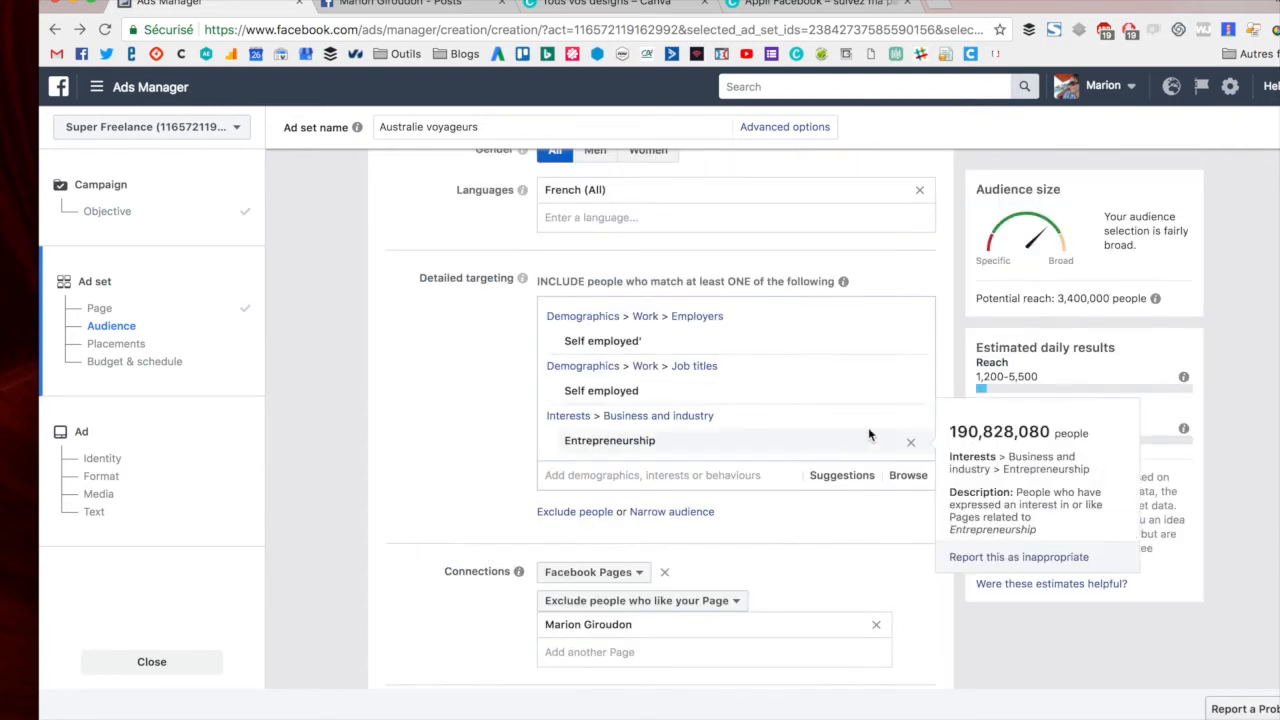
left_click(911, 320)
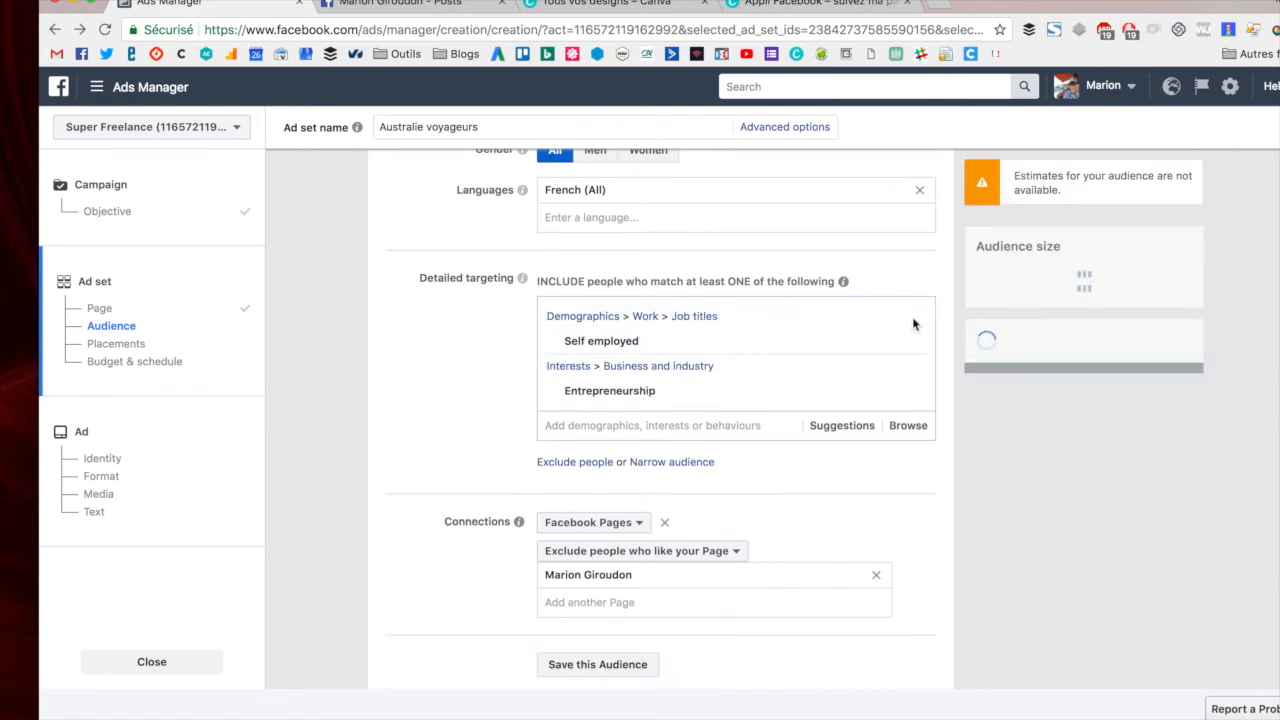
mouse_move(913, 340)
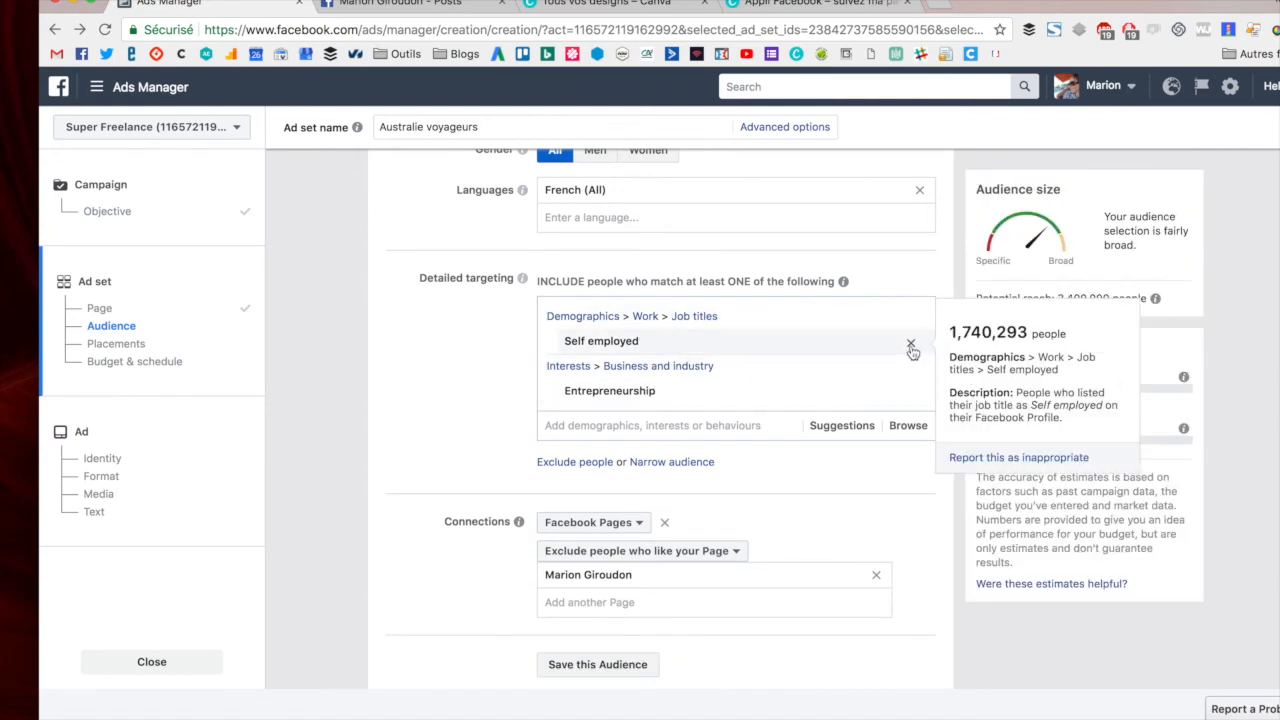
left_click(911, 346)
left_click(909, 322)
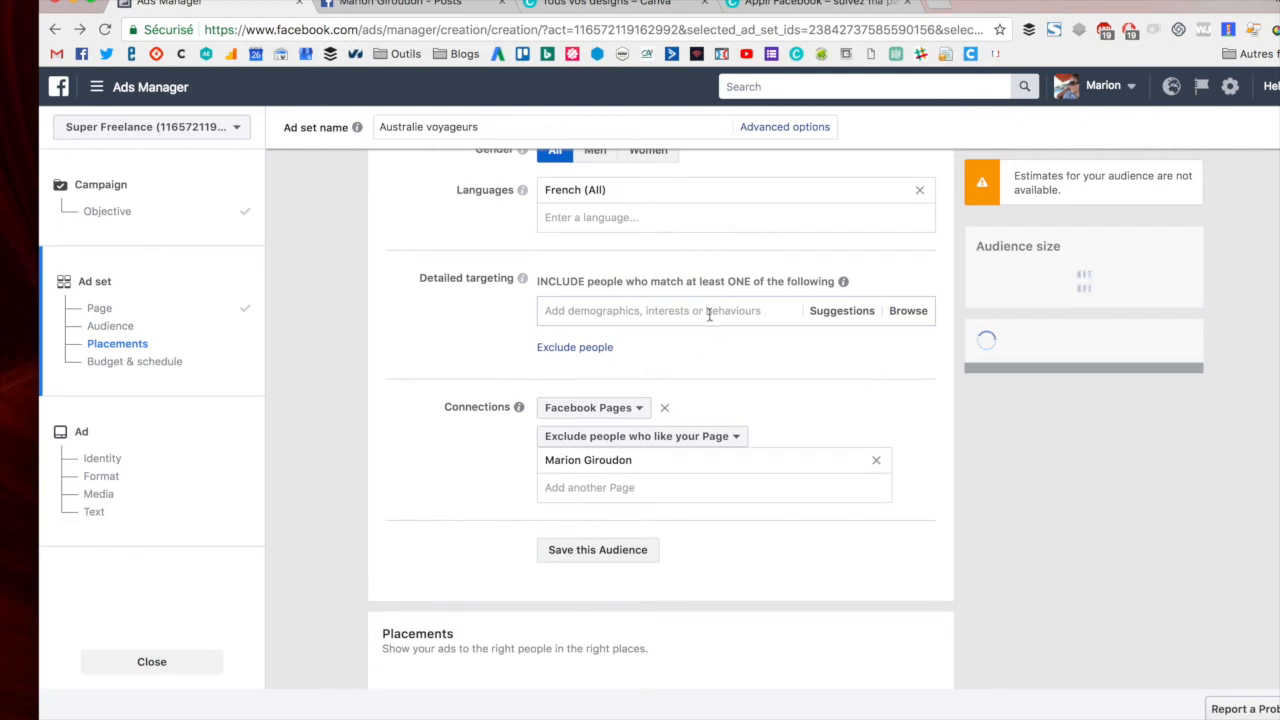
- Add Australia and Sydney as detailed targeting interests
left_click(711, 322)
type("australia")
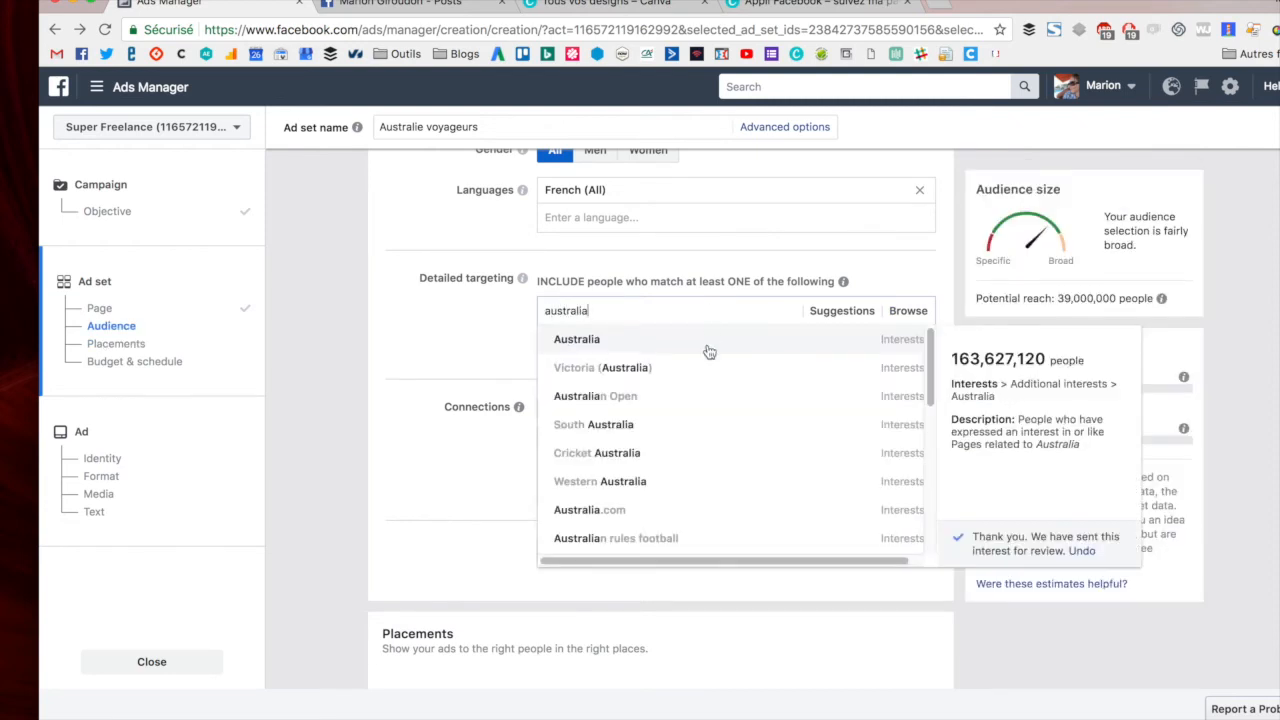
left_click(707, 343)
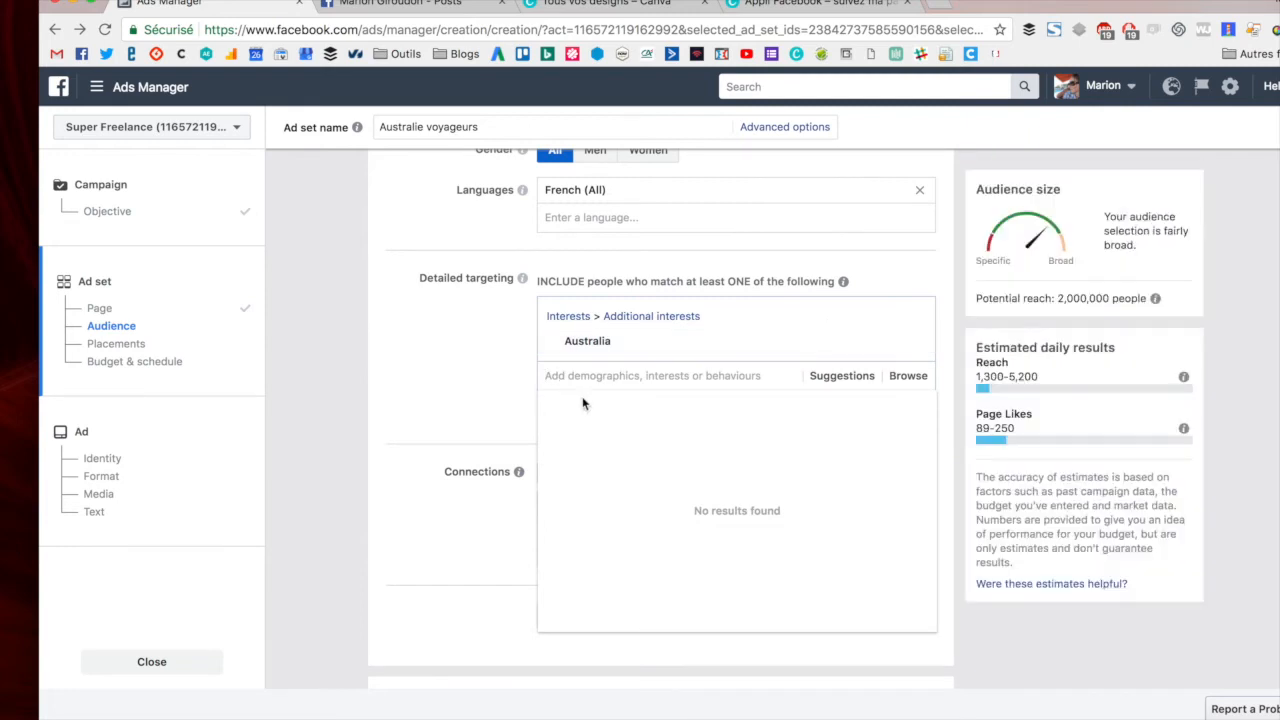
type("sydney")
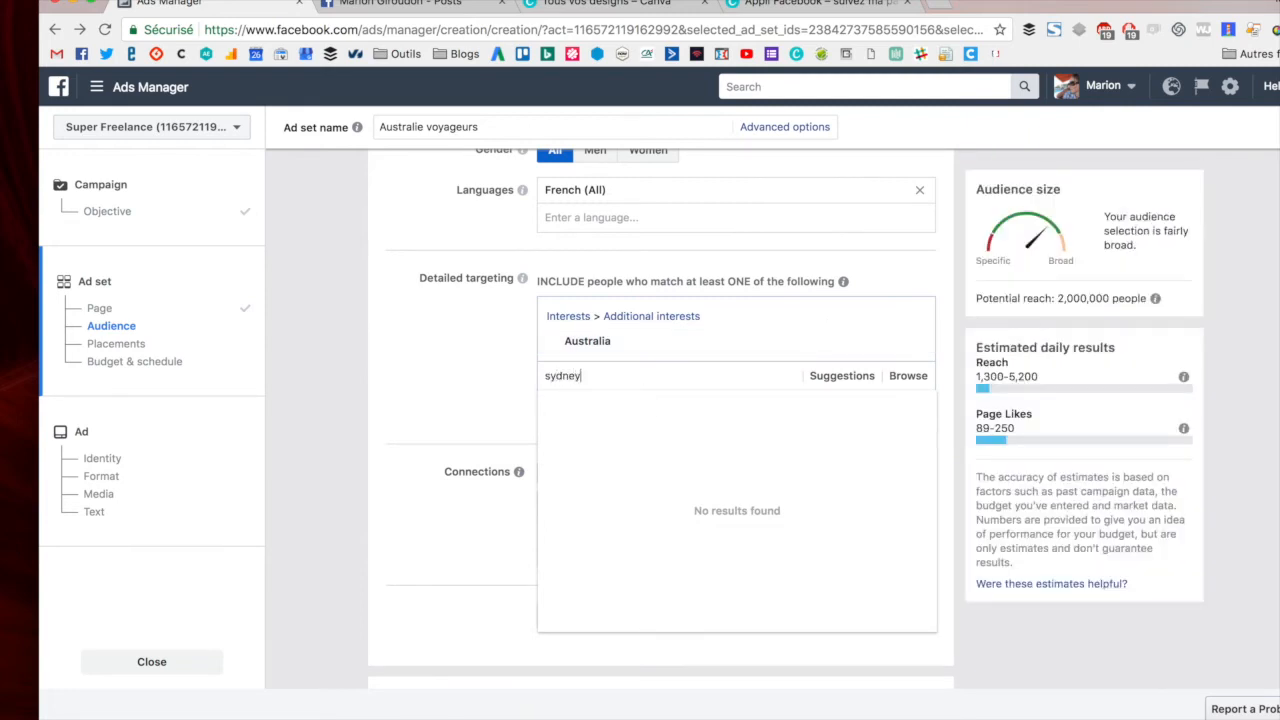
left_click(697, 404)
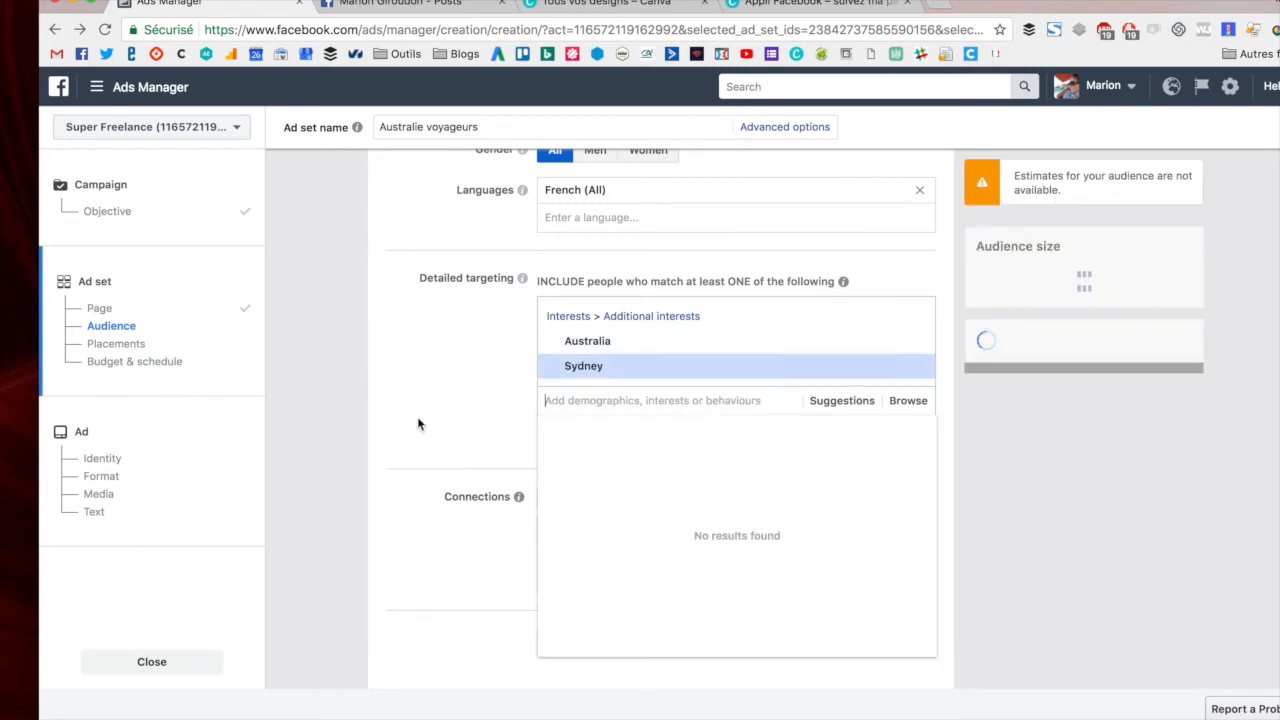
- Continue from the ad set budget and schedule to the ad setup
scroll(392, 422, "down", 1)
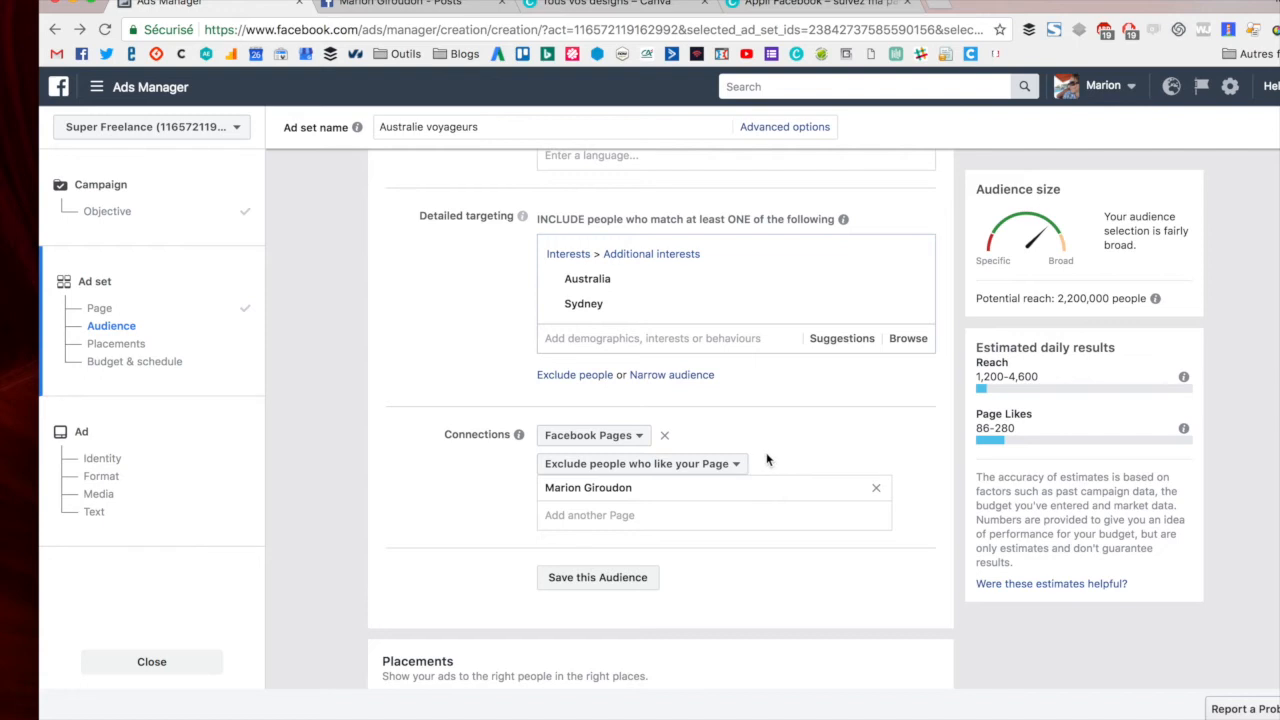
scroll(770, 457, "down", 6)
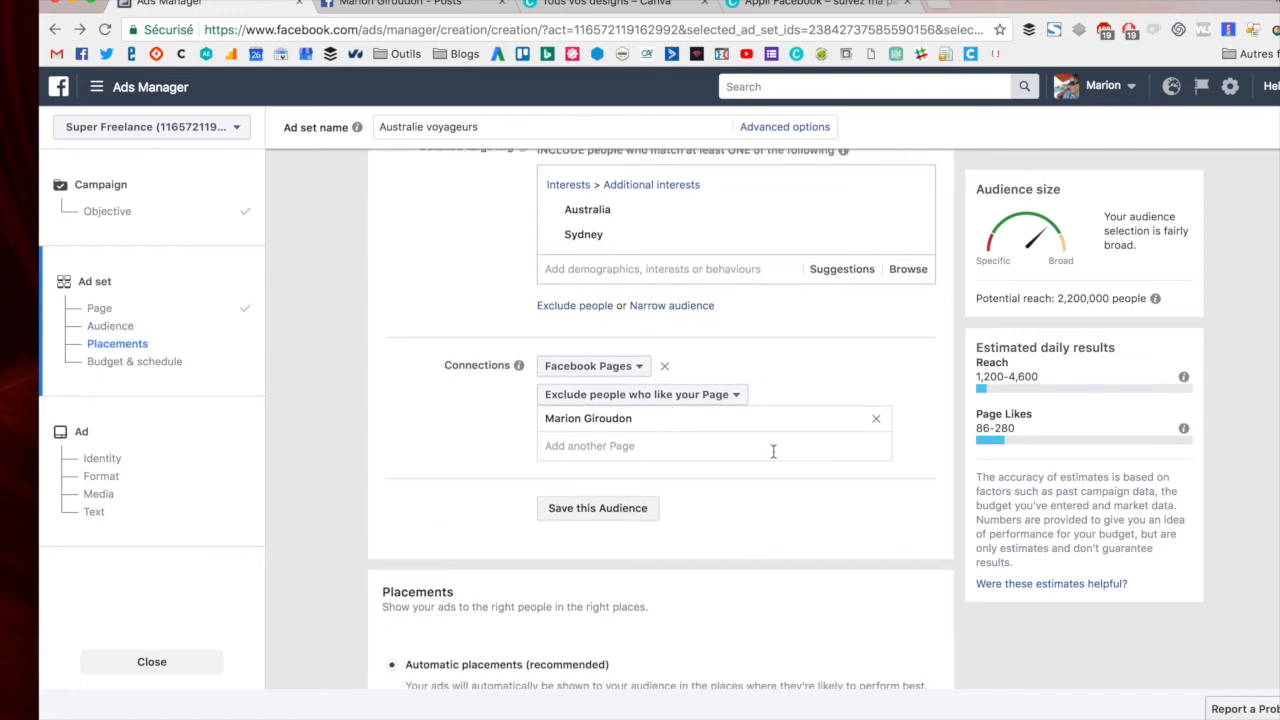
scroll(773, 456, "down", 5)
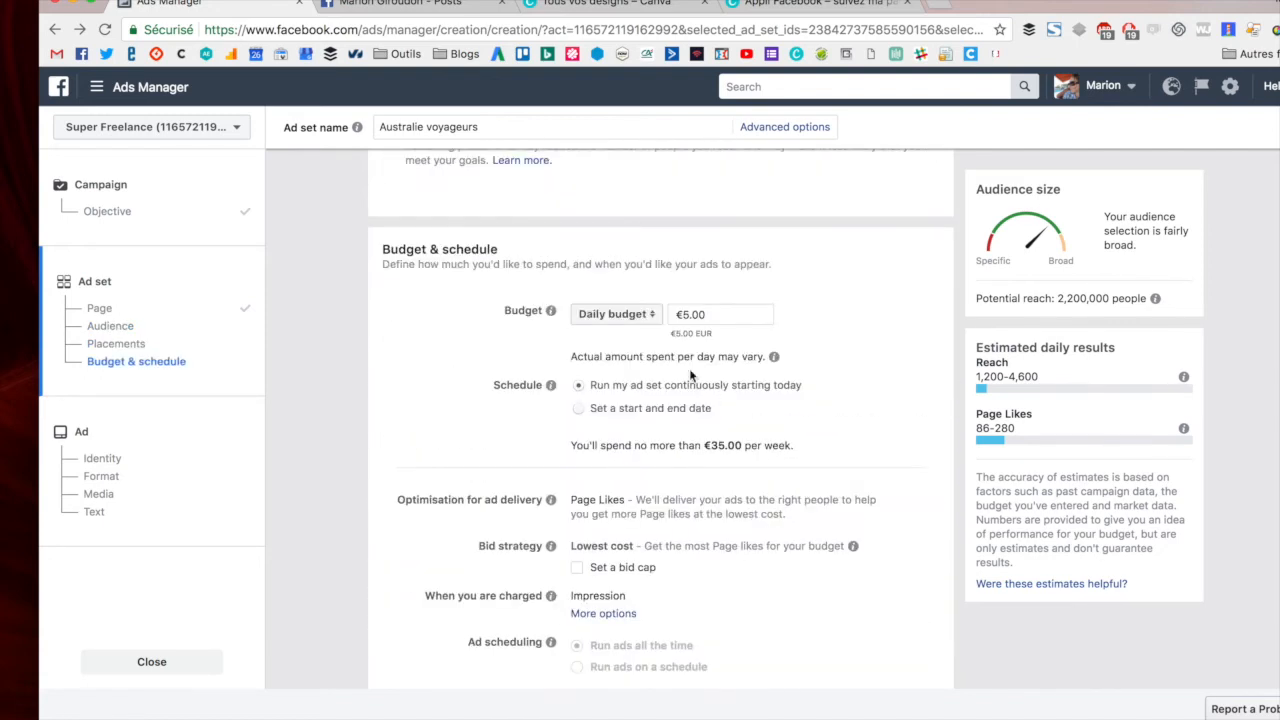
left_click(690, 314)
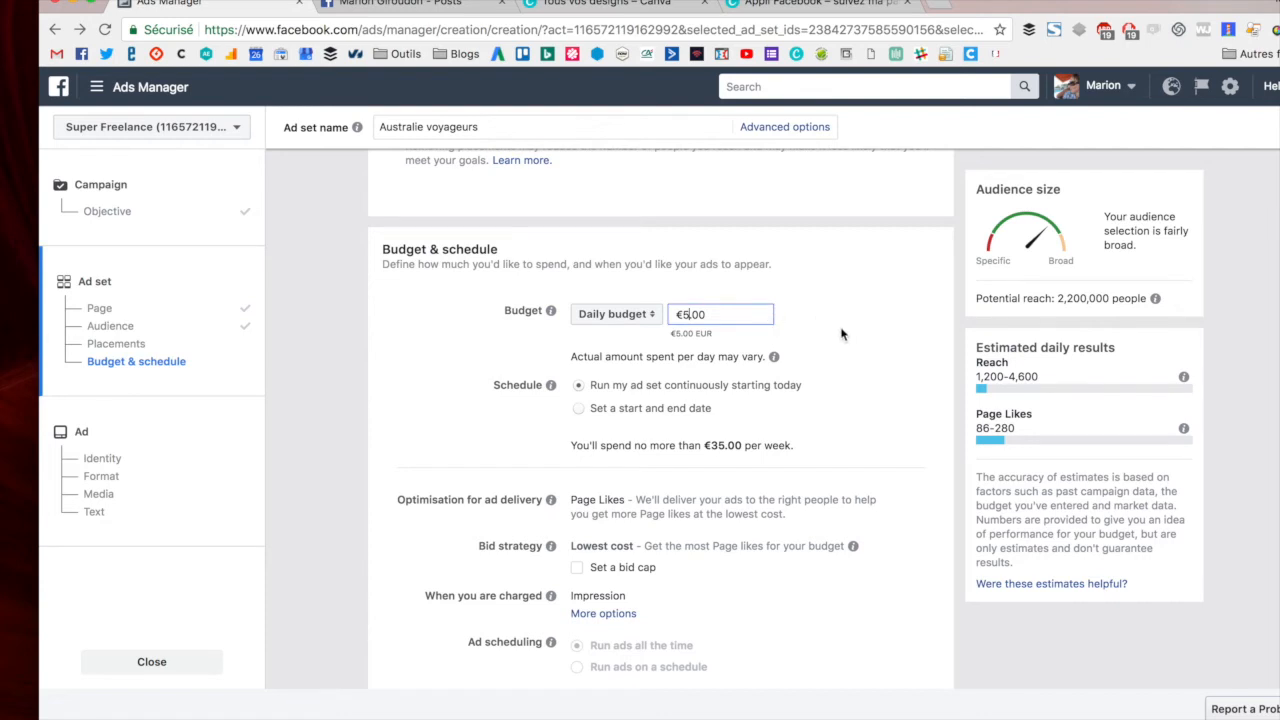
scroll(848, 331, "down", 3)
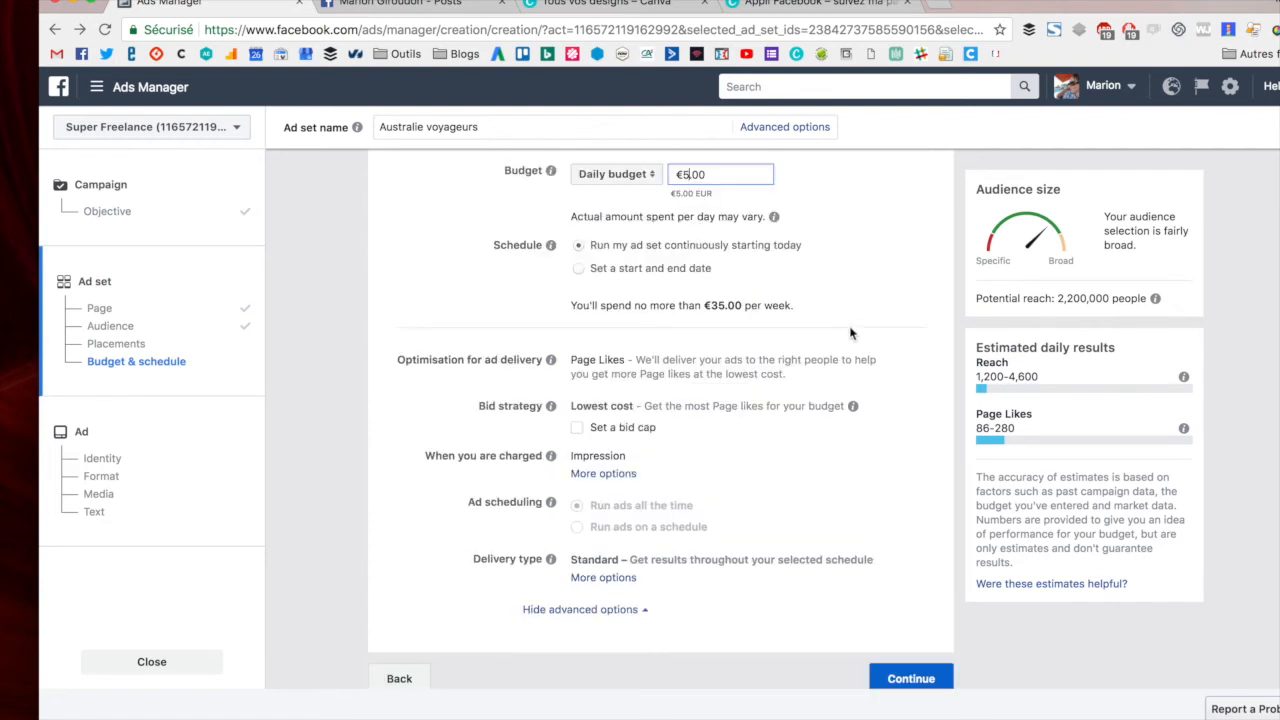
left_click(911, 665)
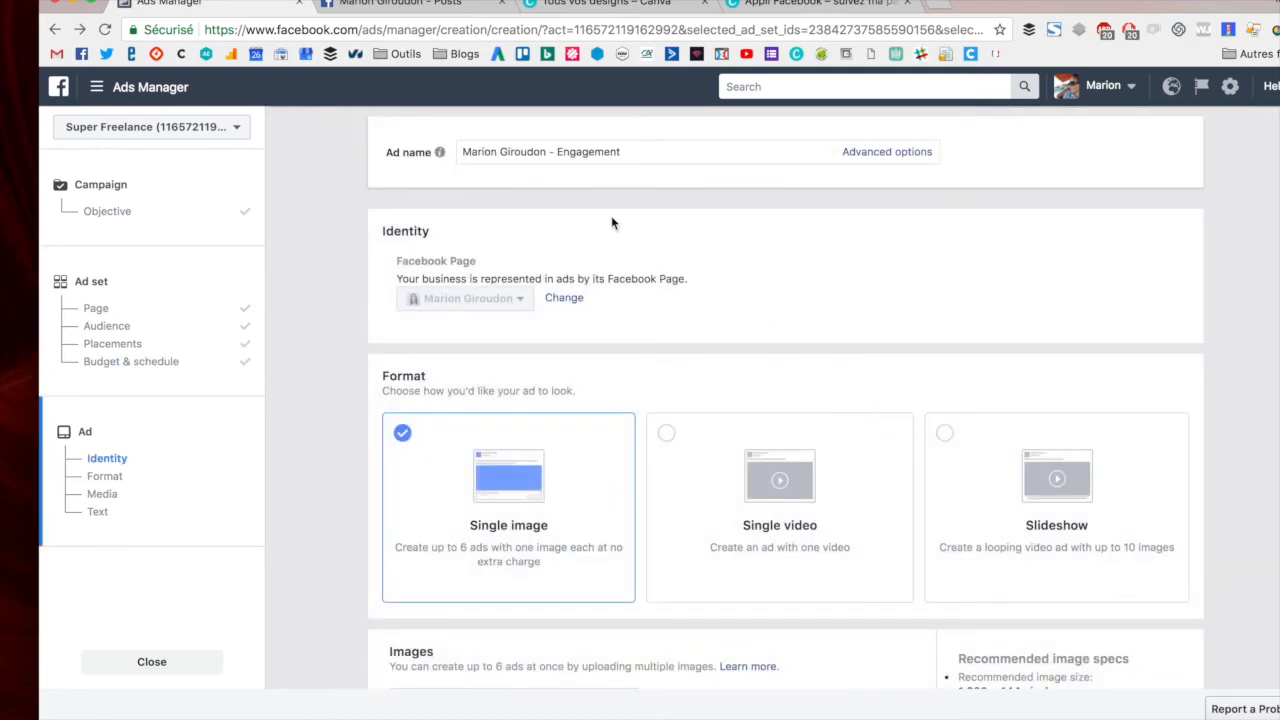
- Rename the ad "Australie - 1"
left_click_drag(639, 153, 492, 140)
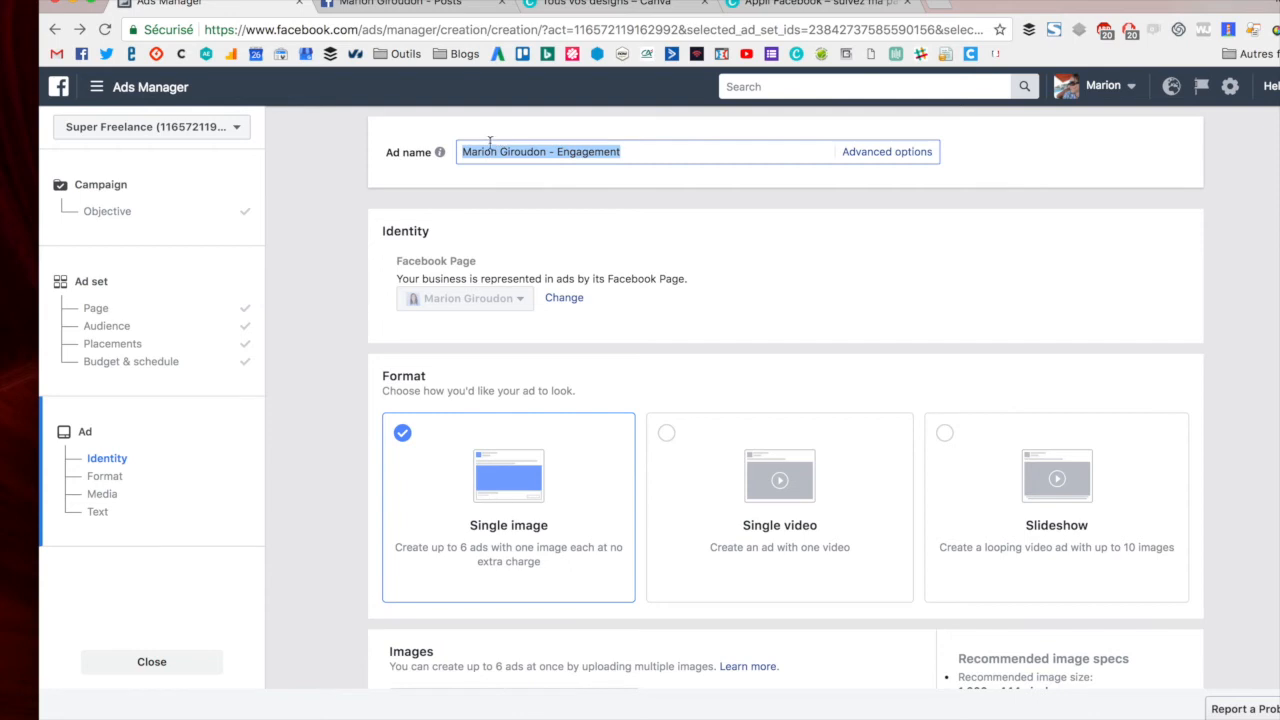
type("Australie - 1")
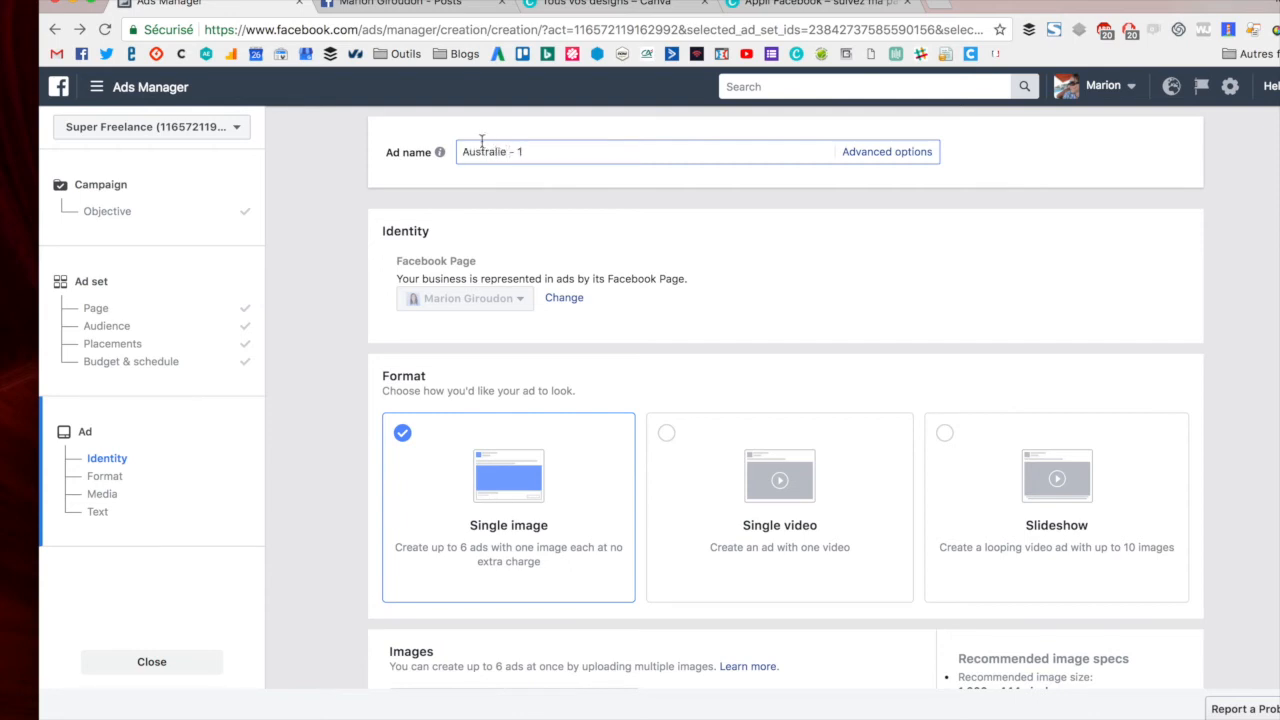
left_click(308, 396)
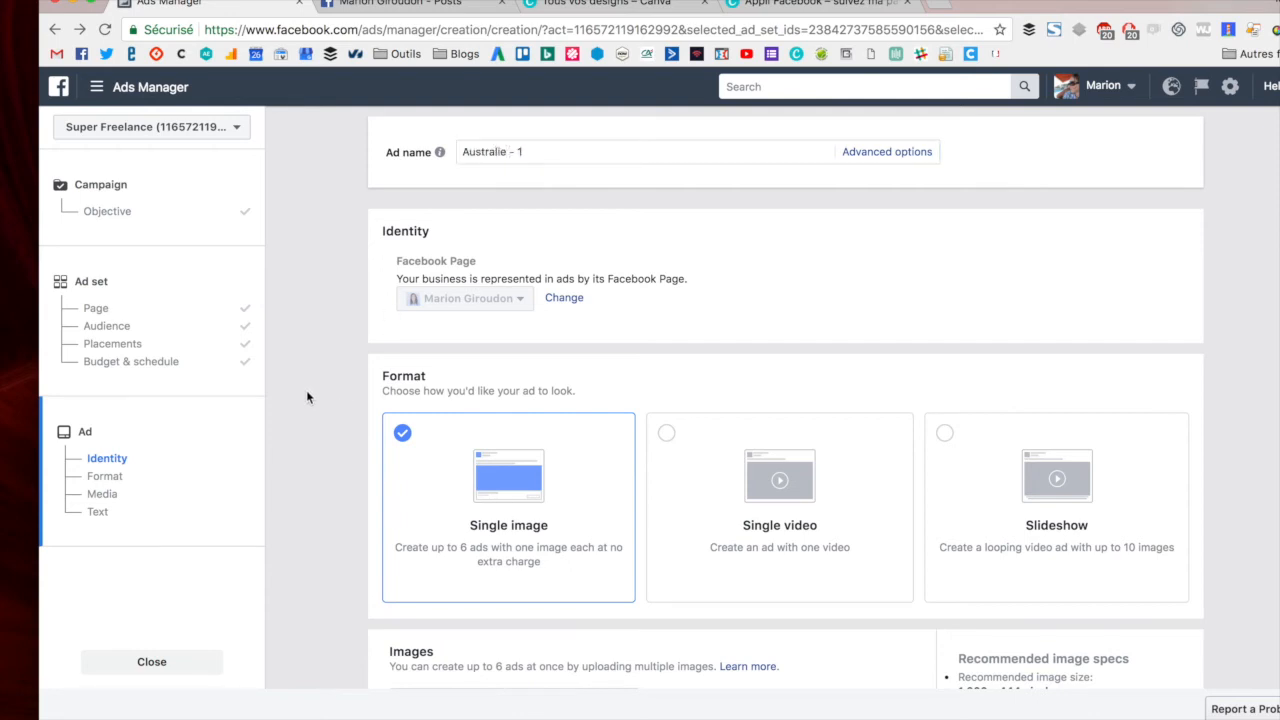
- Add the image "suivez ma page (1).png" from Downloads to the ad's images
scroll(306, 402, "down", 5)
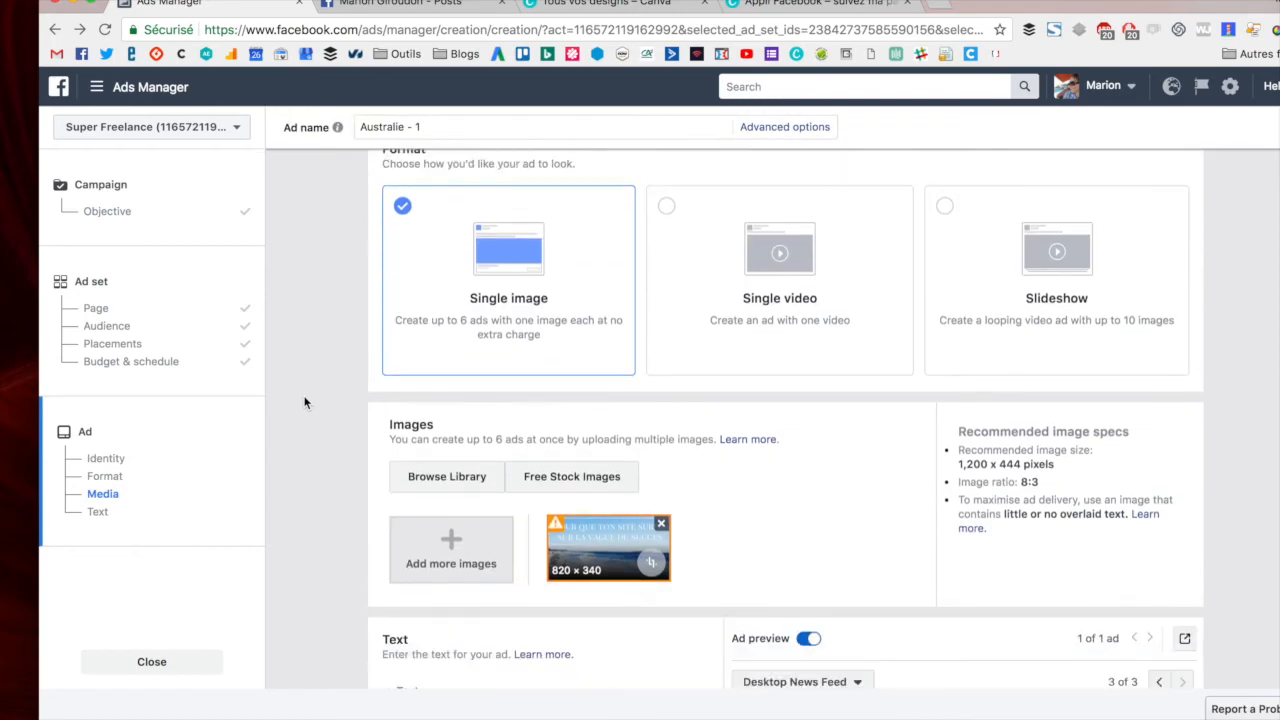
left_click(456, 545)
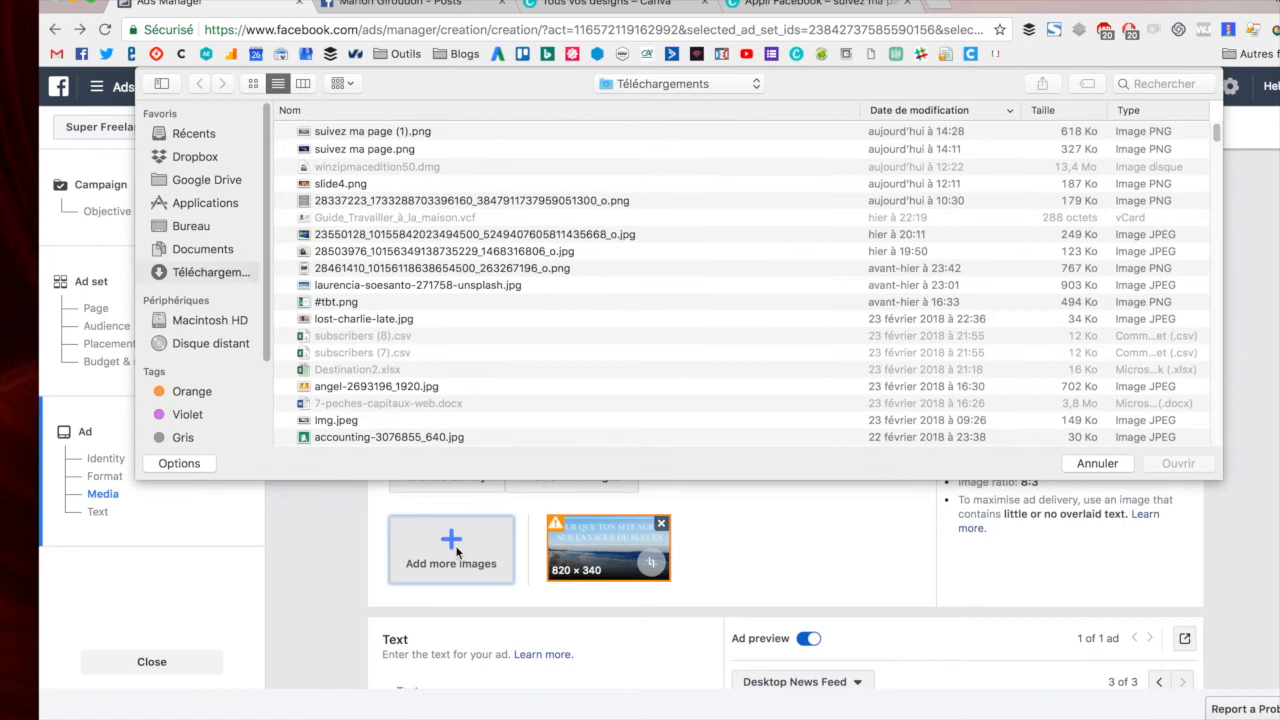
left_click(381, 131)
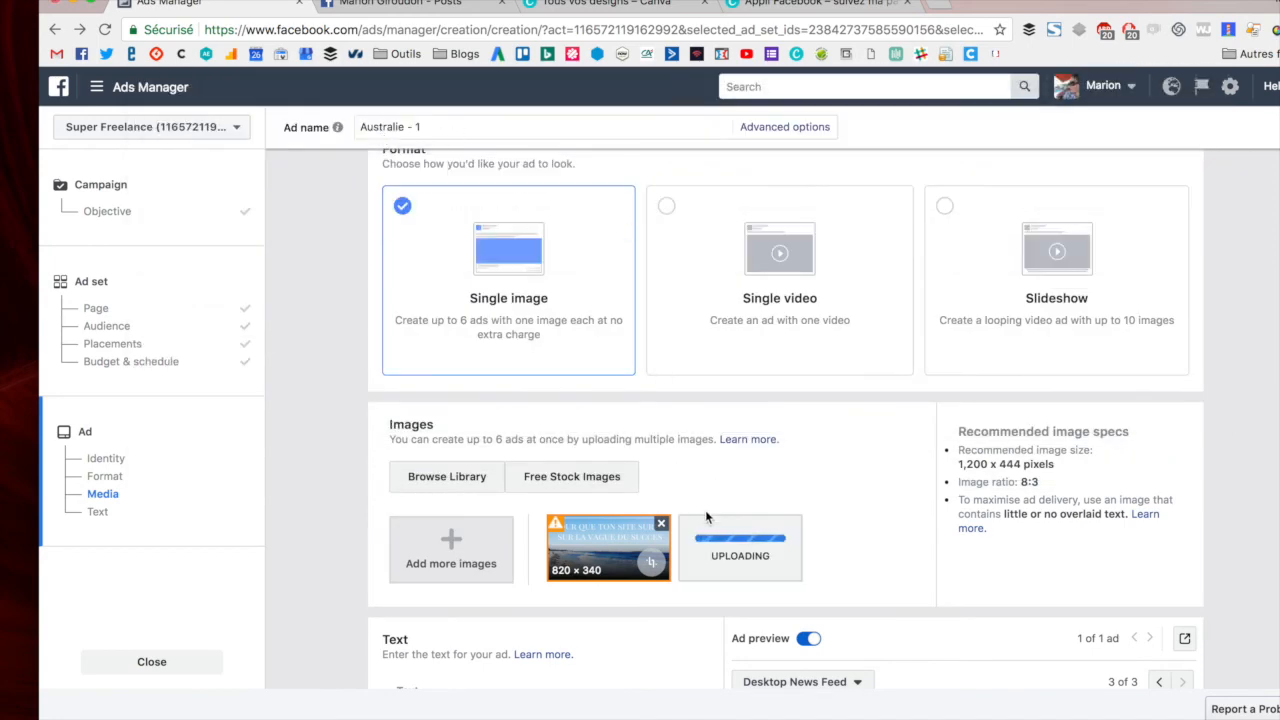
- Preview the ad with the newly added Australia image across placements
scroll(874, 466, "down", 3)
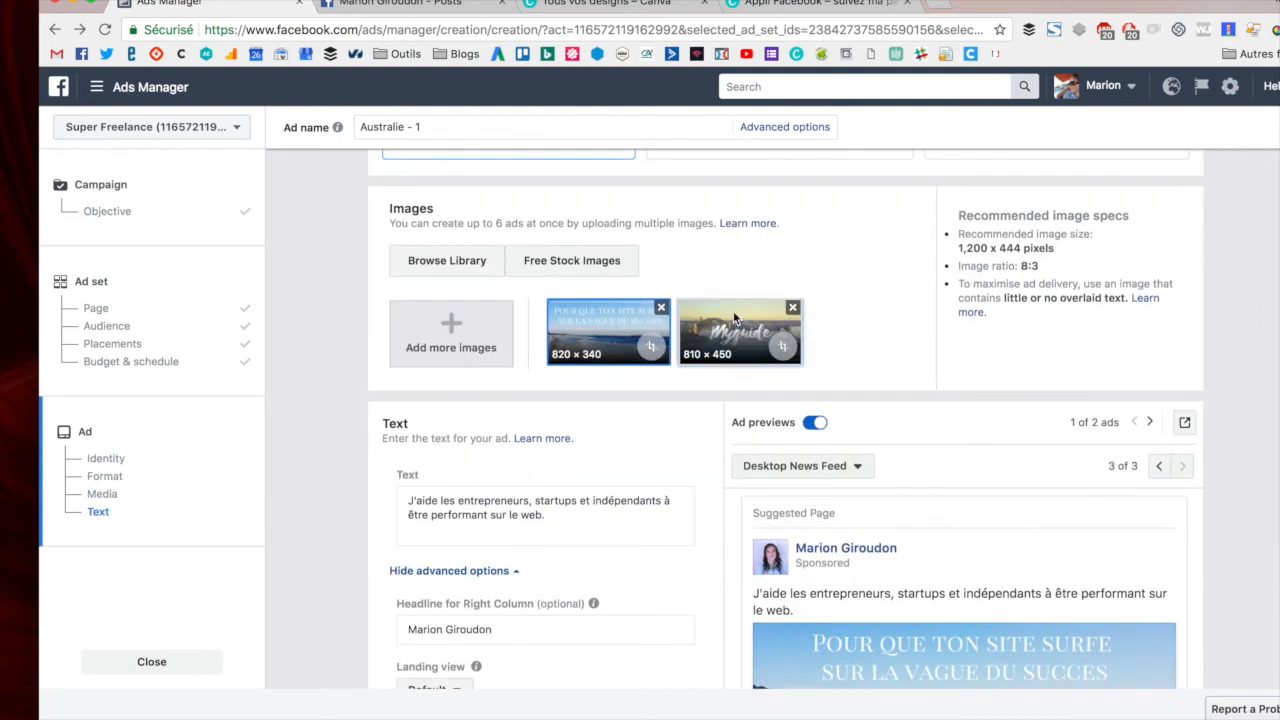
left_click(732, 318)
scroll(900, 361, "down", 1)
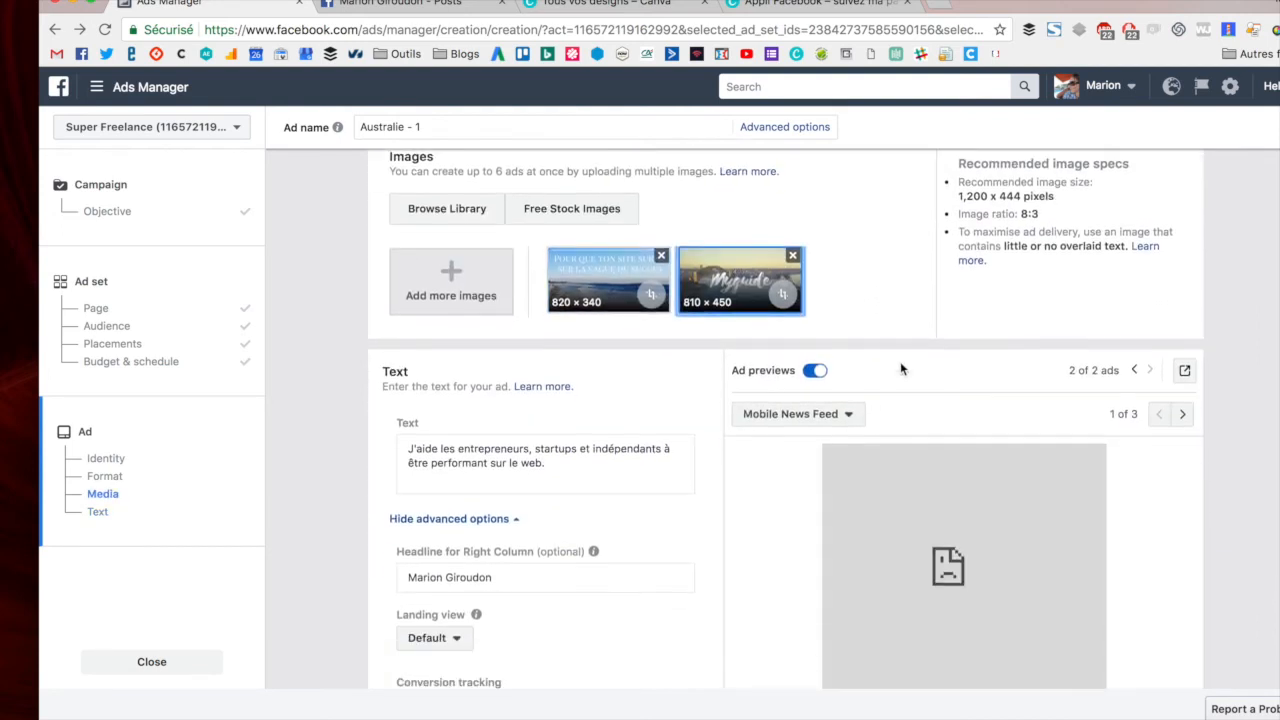
left_click(1181, 414)
left_click(1181, 414)
scroll(1064, 486, "down", 2)
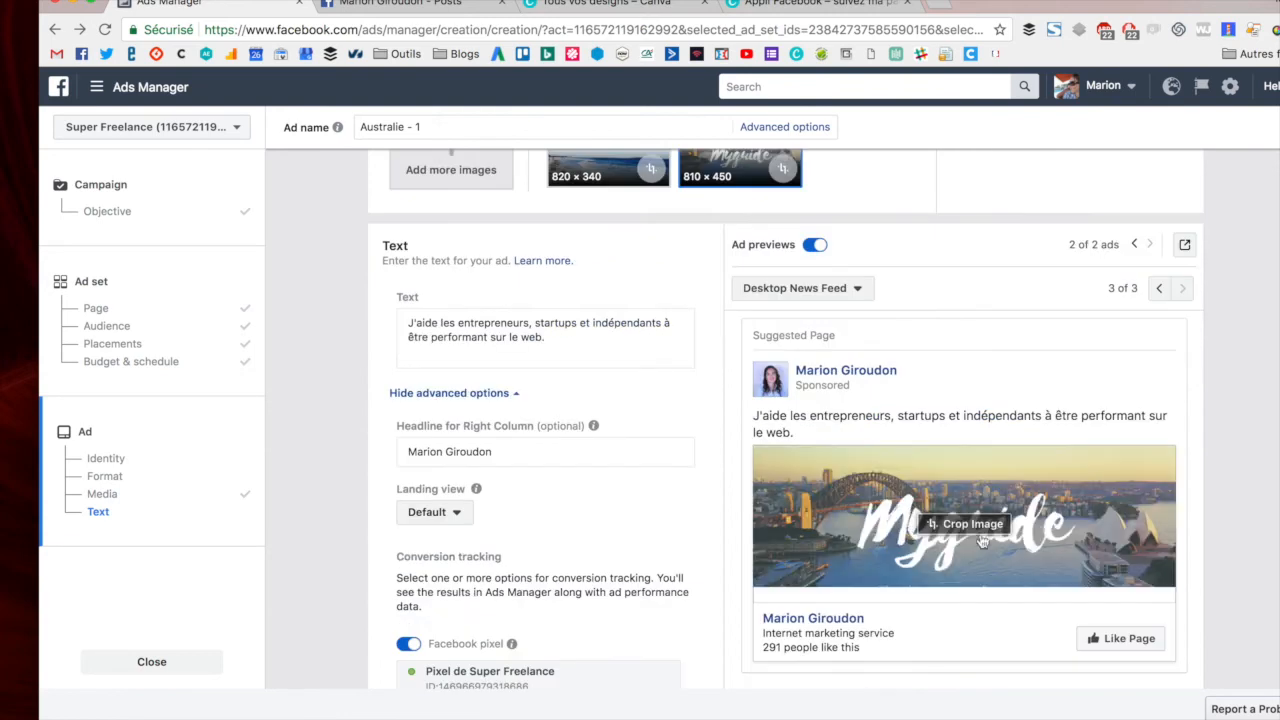
- Replace the ad text with "Un conseil chaque jour pour découvrir l'Australie autrement"
left_click_drag(561, 342, 407, 327)
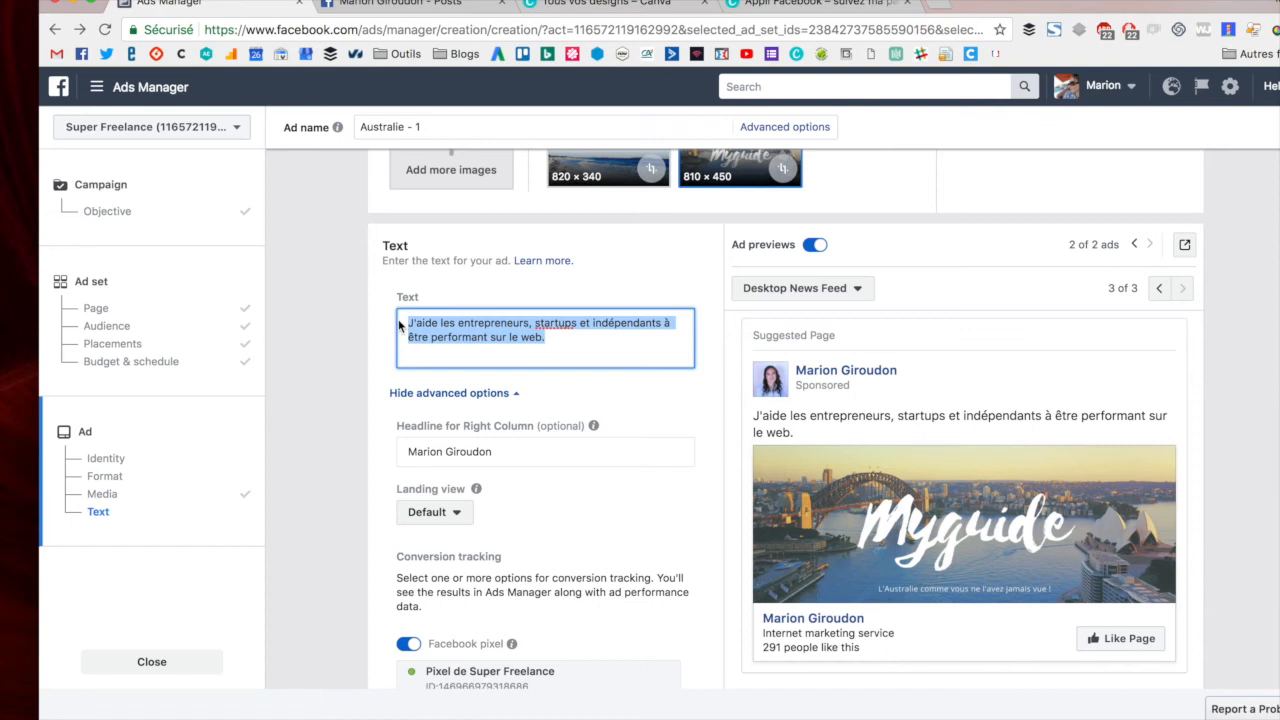
type("Un conseil chaque jour pour découvrir l'A")
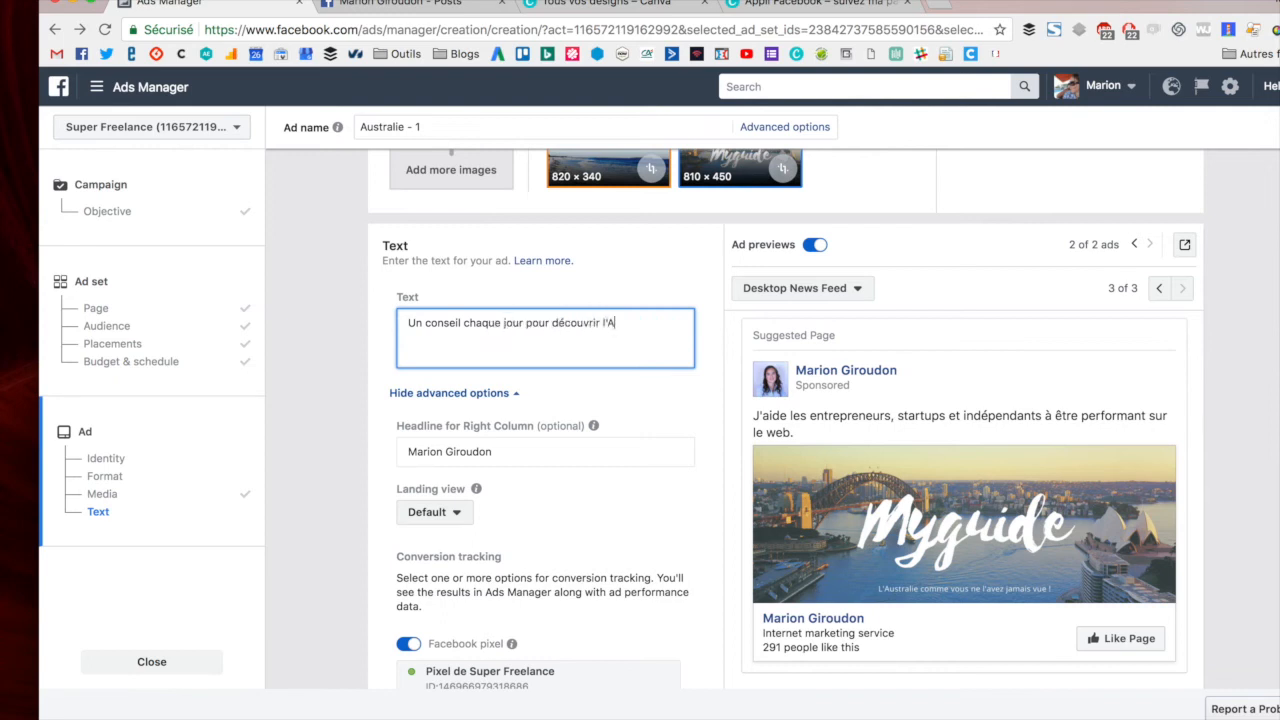
type("ement")
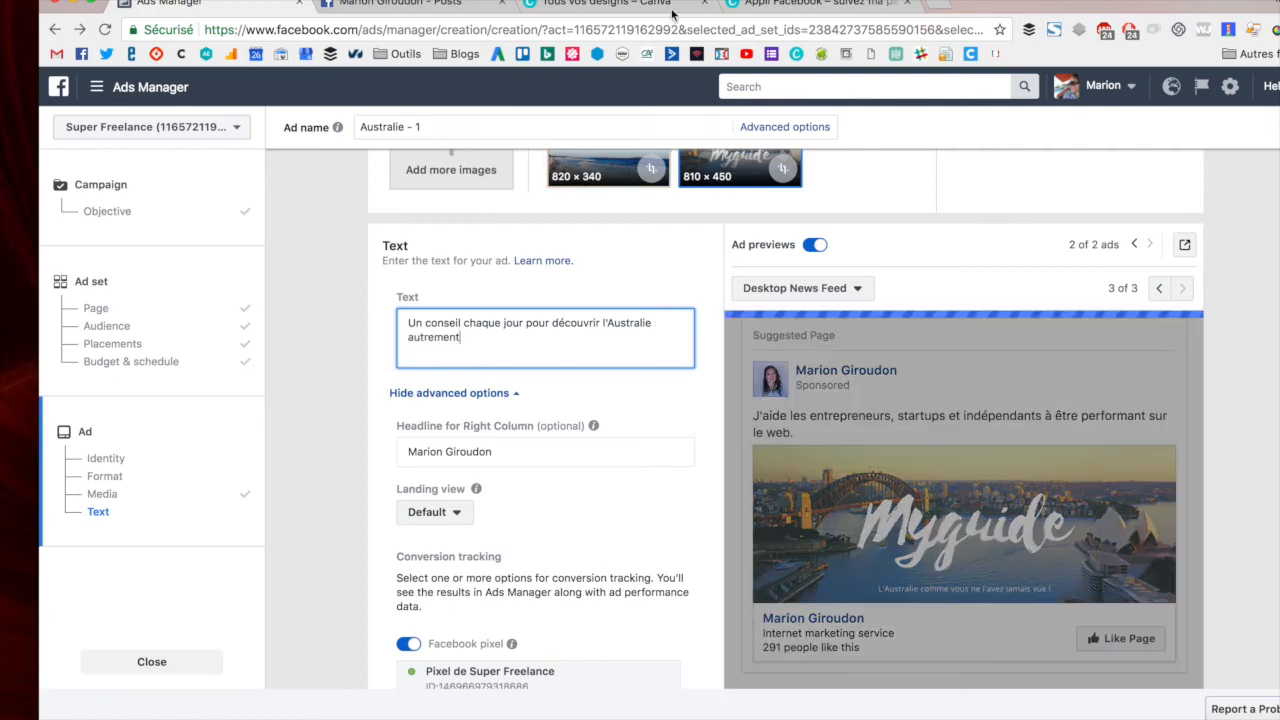
- In a new browser tab, open Emojipedia and go to the Australia flag emoji page
left_click(936, 6)
type("emo")
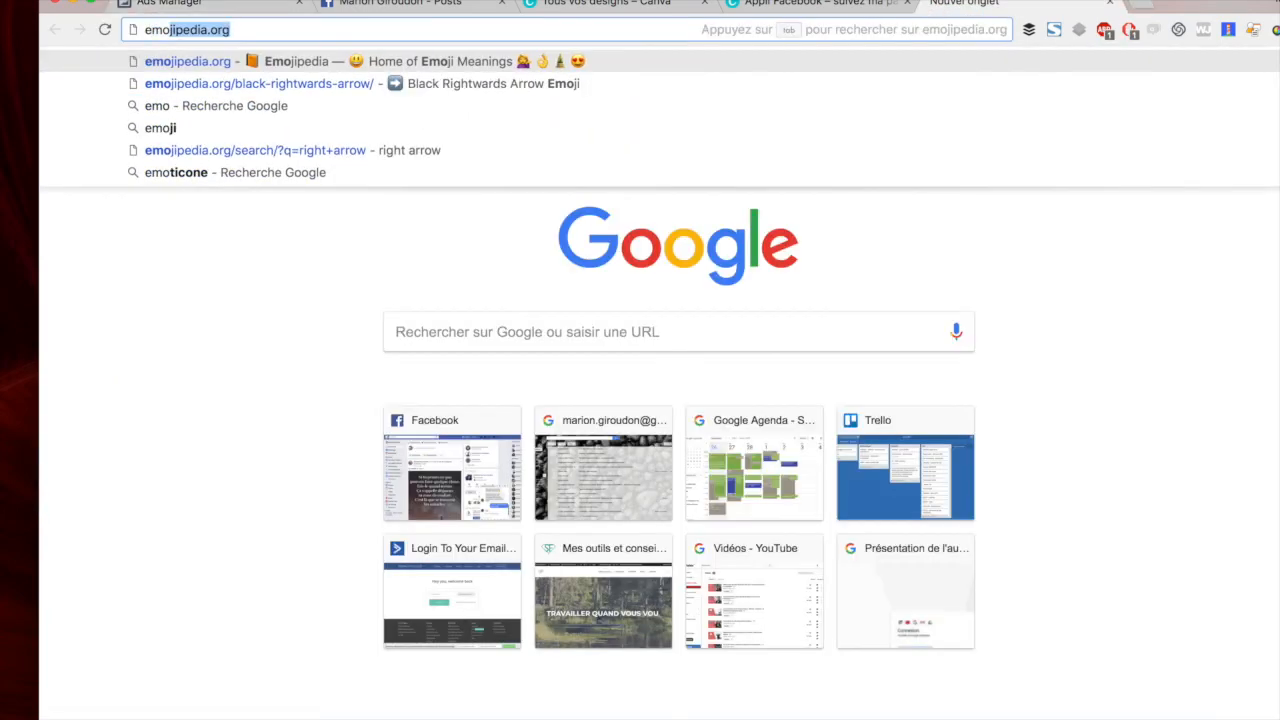
key("Return")
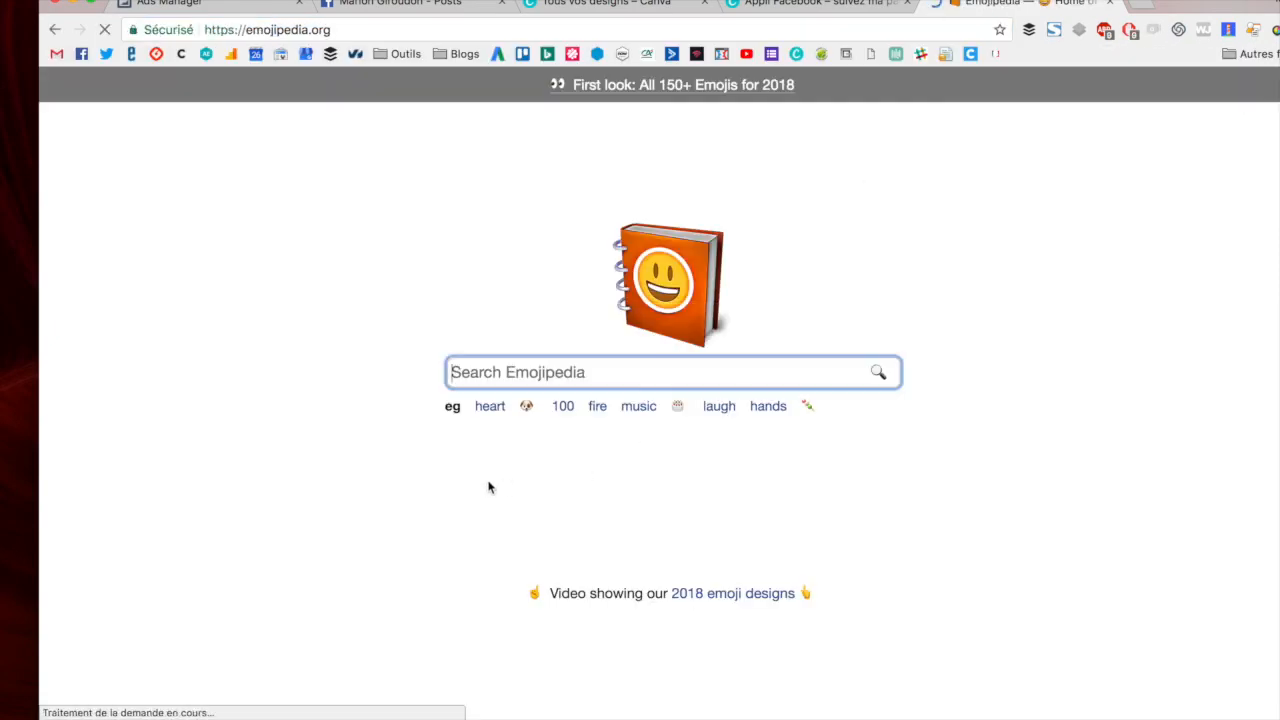
scroll(476, 516, "down", 10)
left_click(274, 336)
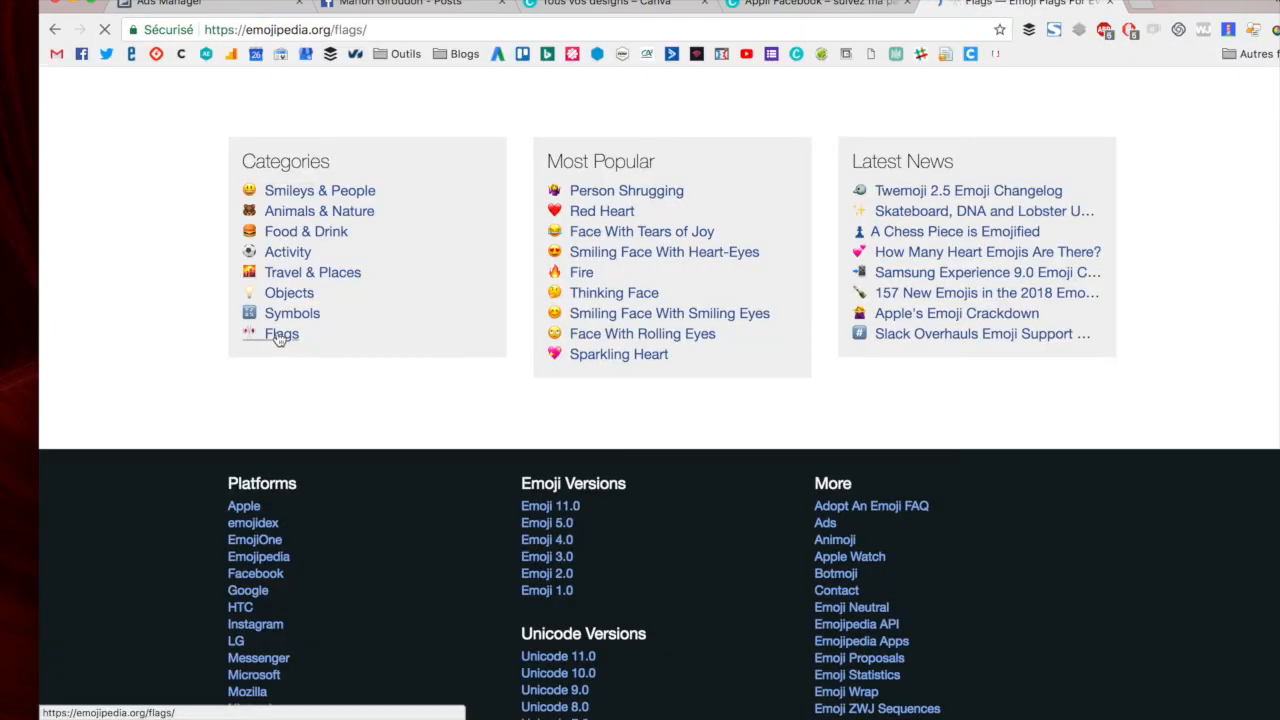
scroll(483, 479, "down", 5)
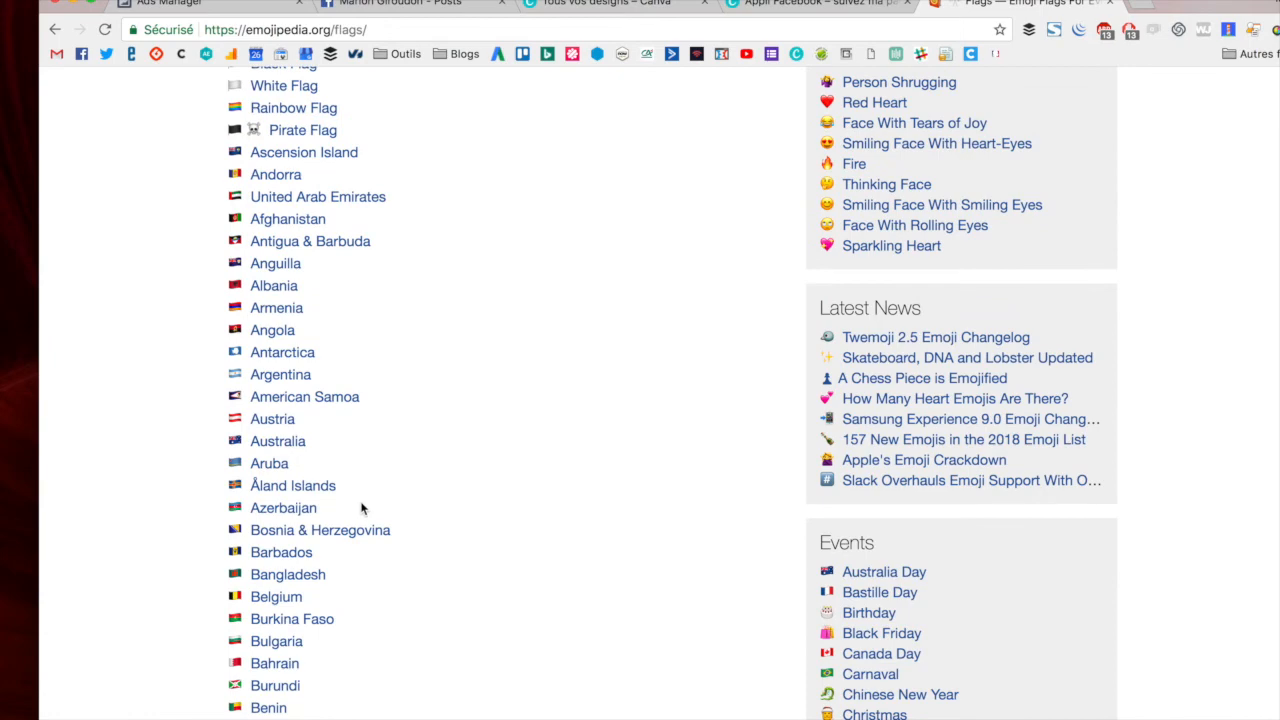
left_click(295, 441)
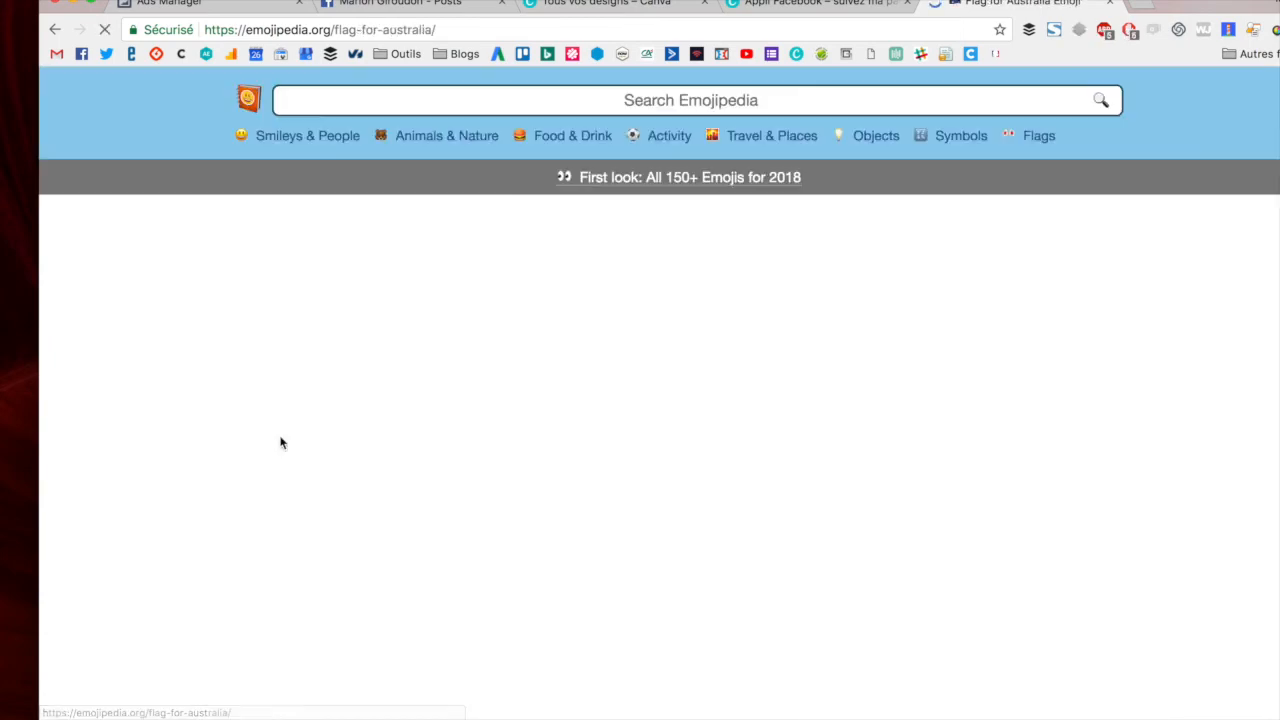
- Copy the Australia flag emoji and add it to the start and end of the ad text
left_click(484, 434)
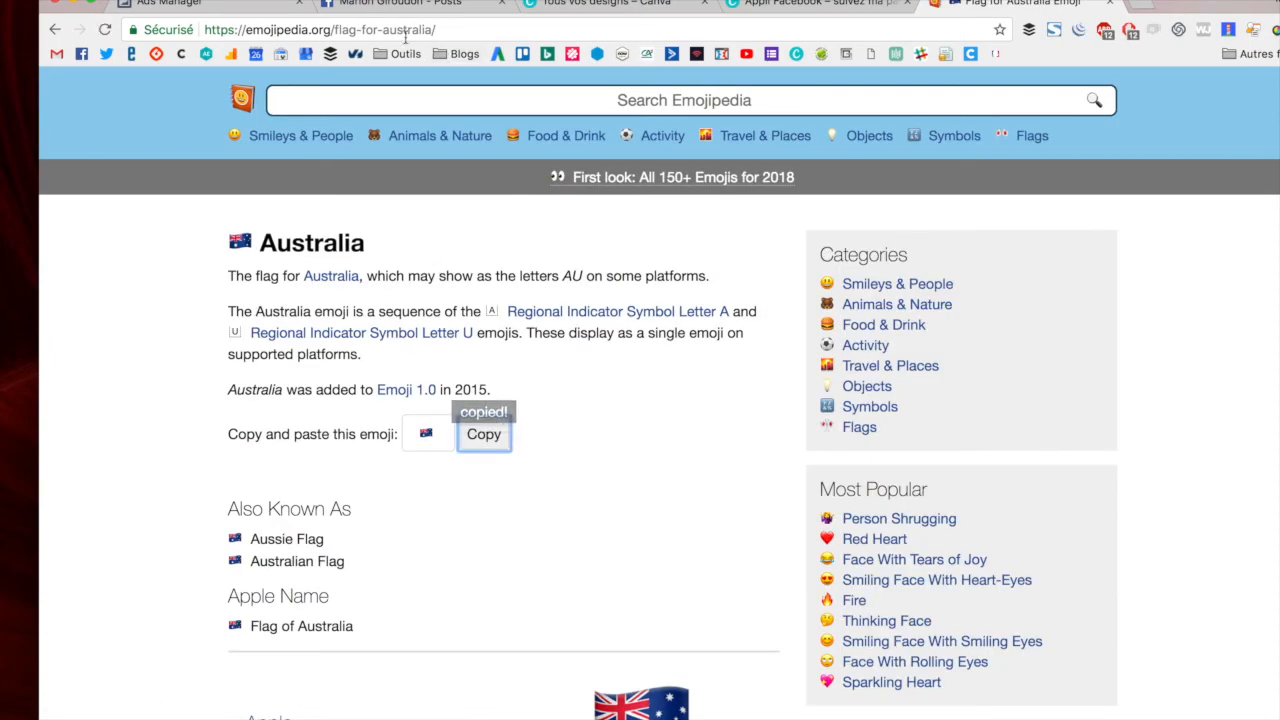
left_click(213, 3)
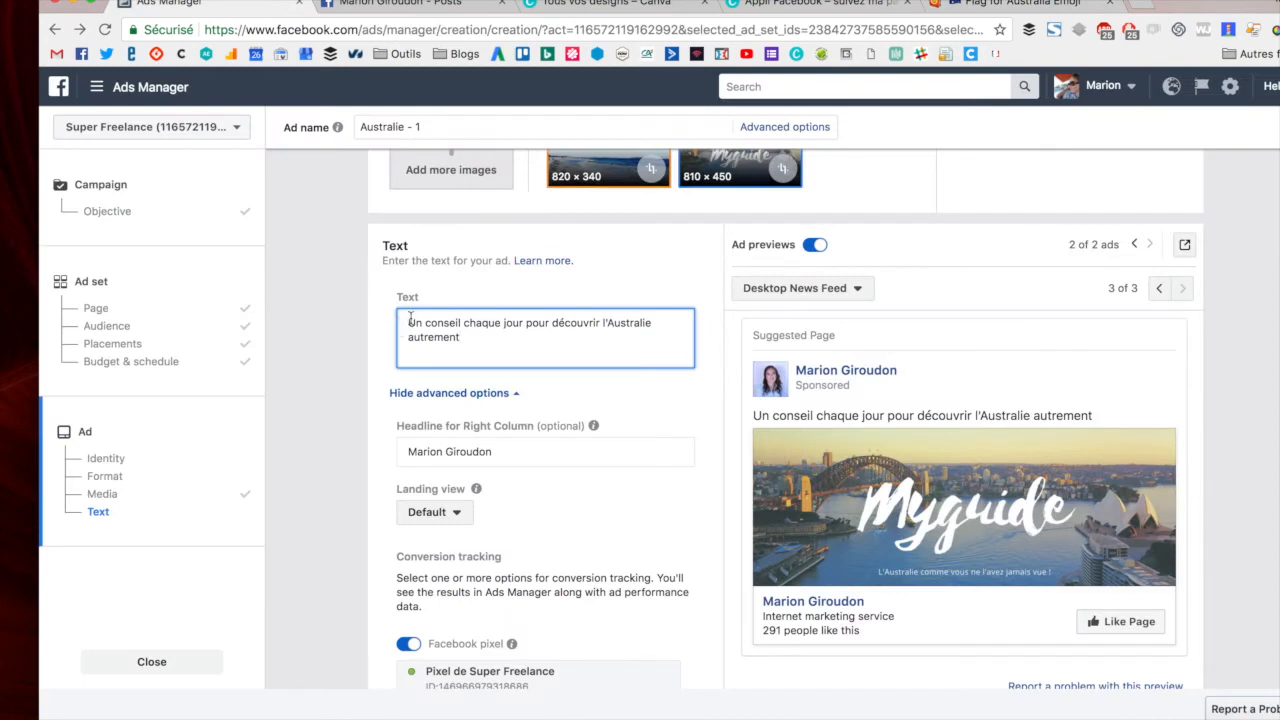
key("super+v")
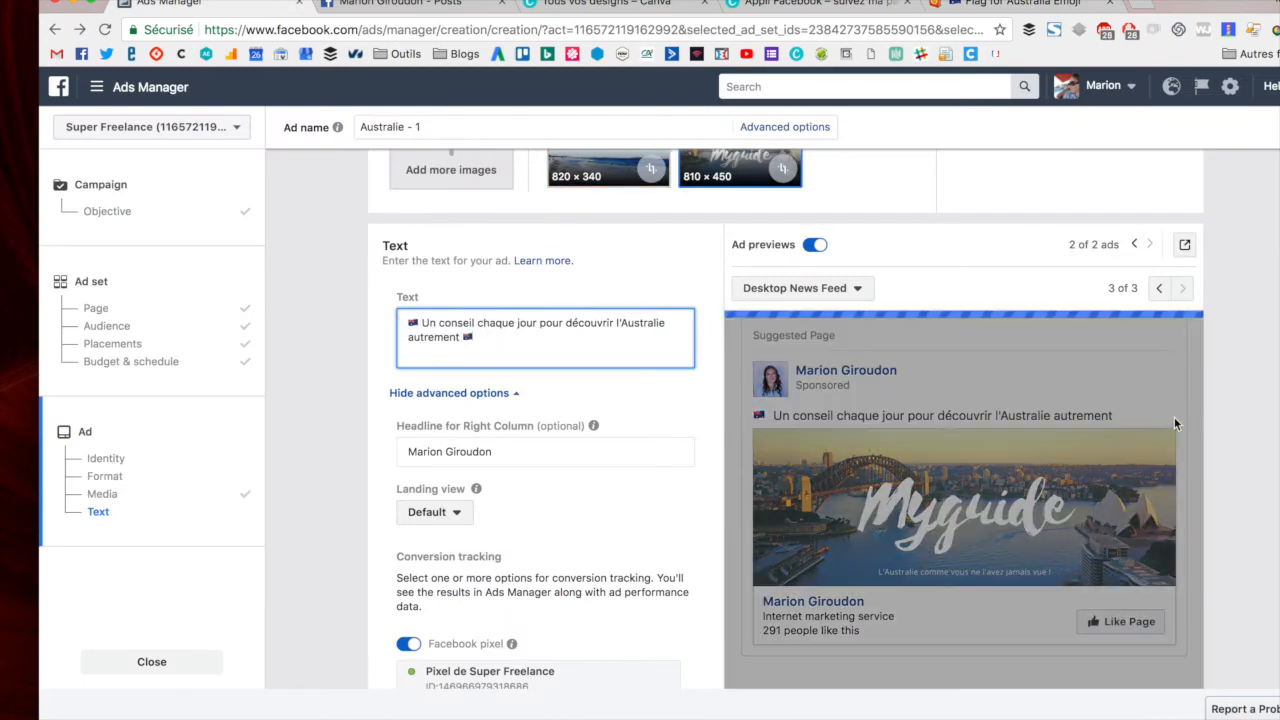
mouse_move(1108, 440)
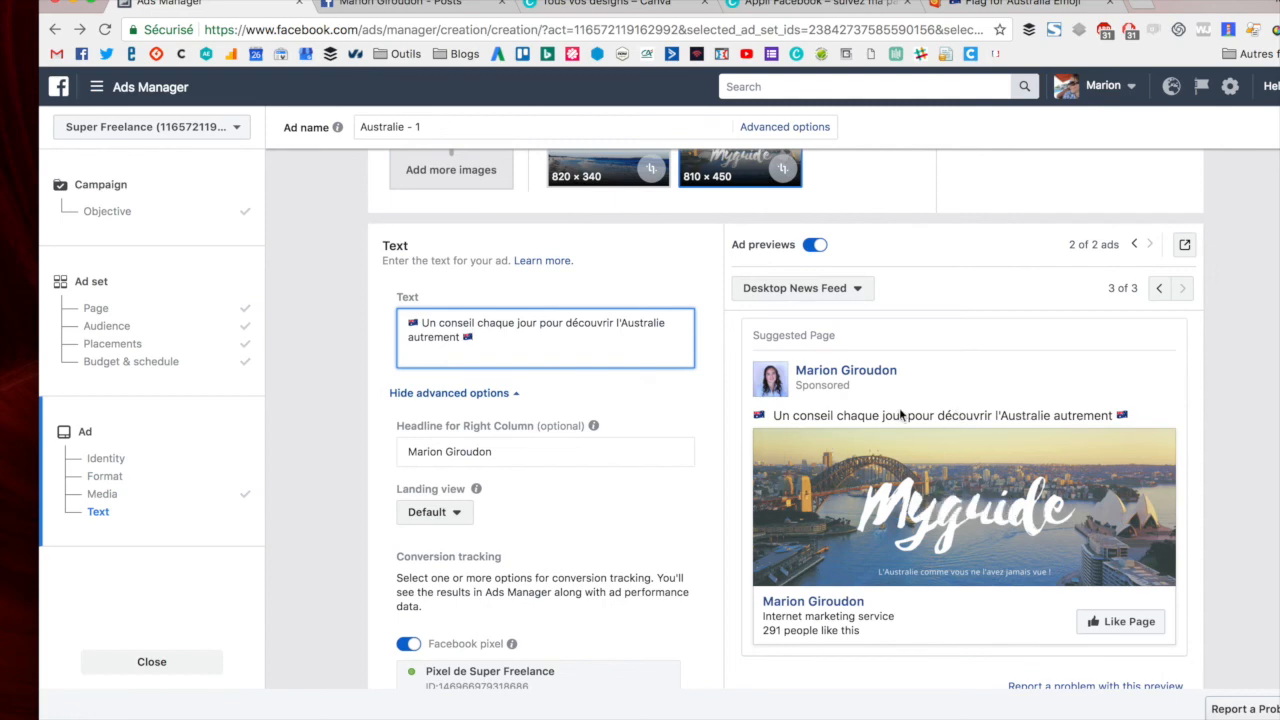
- Confirm the ad order and continue past the approval screen
scroll(694, 455, "down", 4)
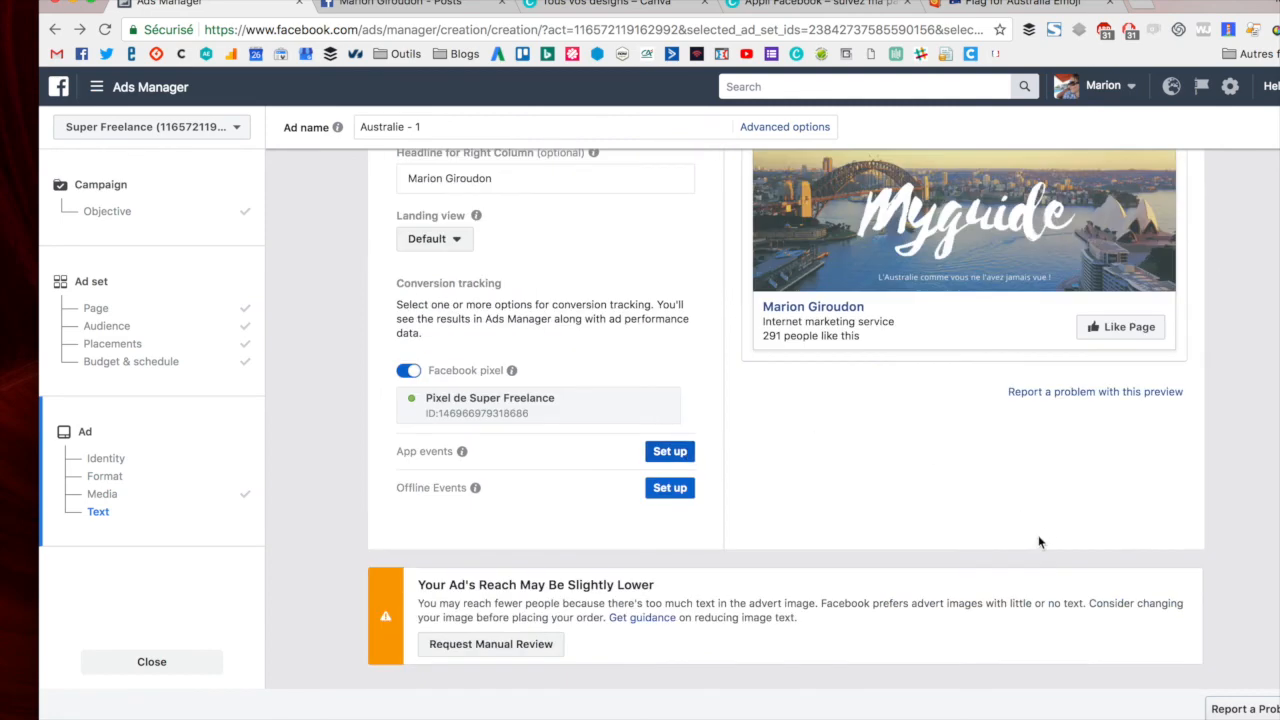
scroll(1040, 532, "down", 2)
left_click(1163, 570)
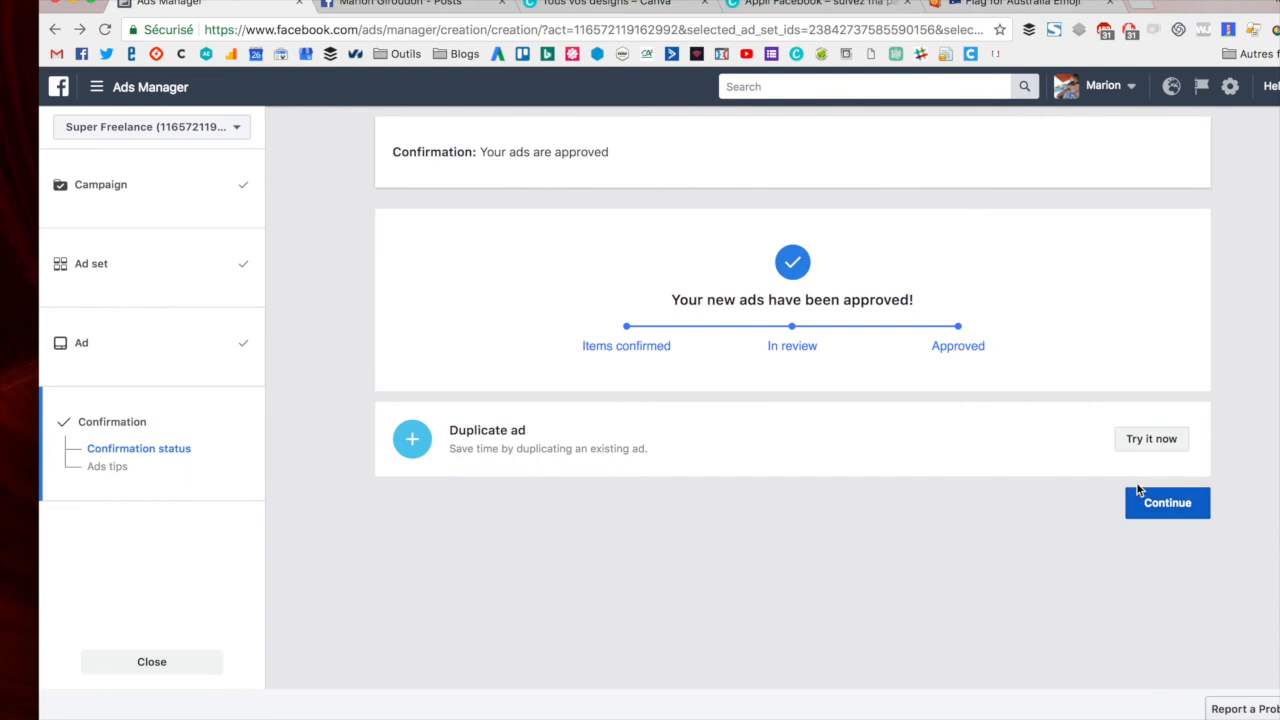
left_click(1168, 503)
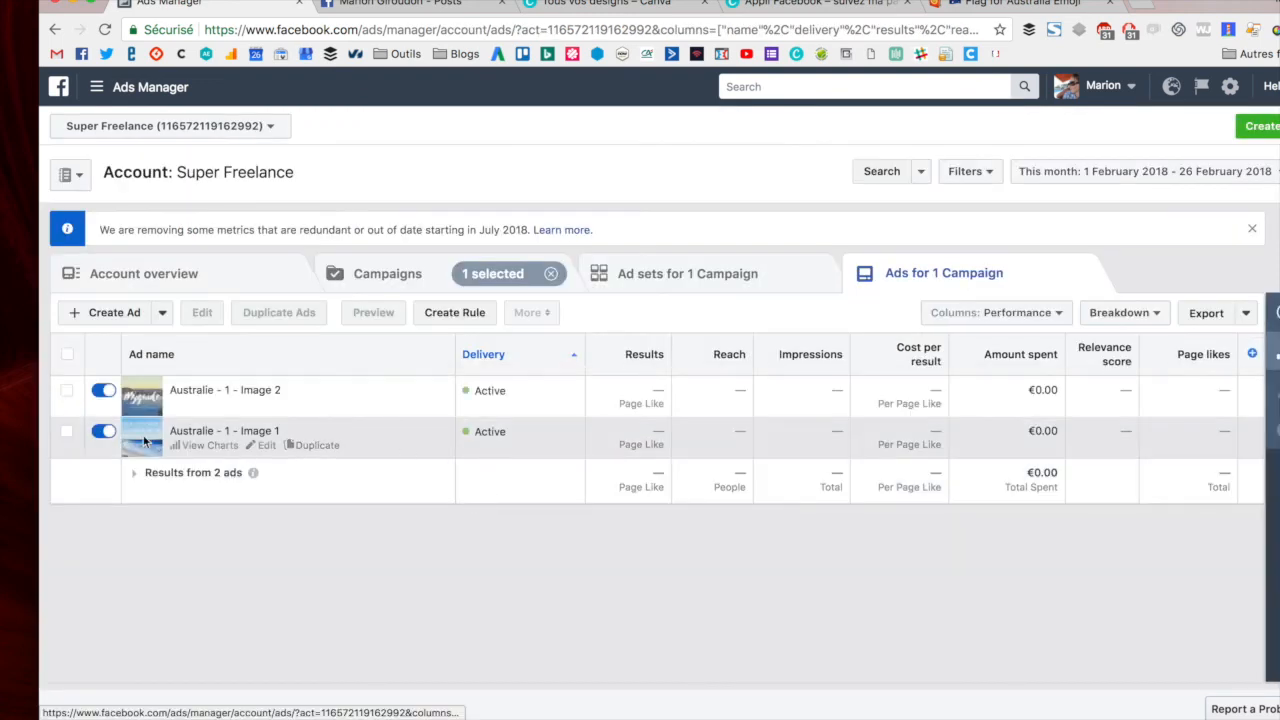
- Turn off the 'Australie - 1 - Image 1' ad and switch off the 'Démo fans' campaign
left_click(85, 432)
left_click(100, 434)
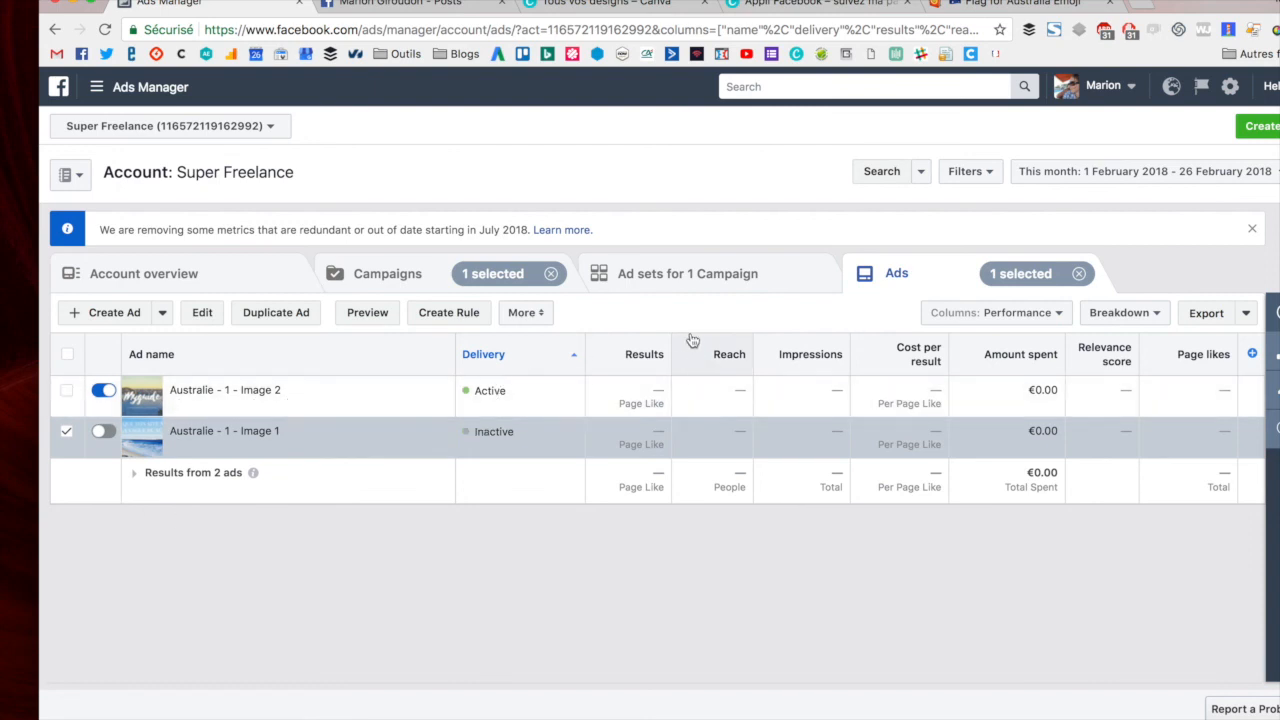
left_click(376, 276)
left_click(97, 379)
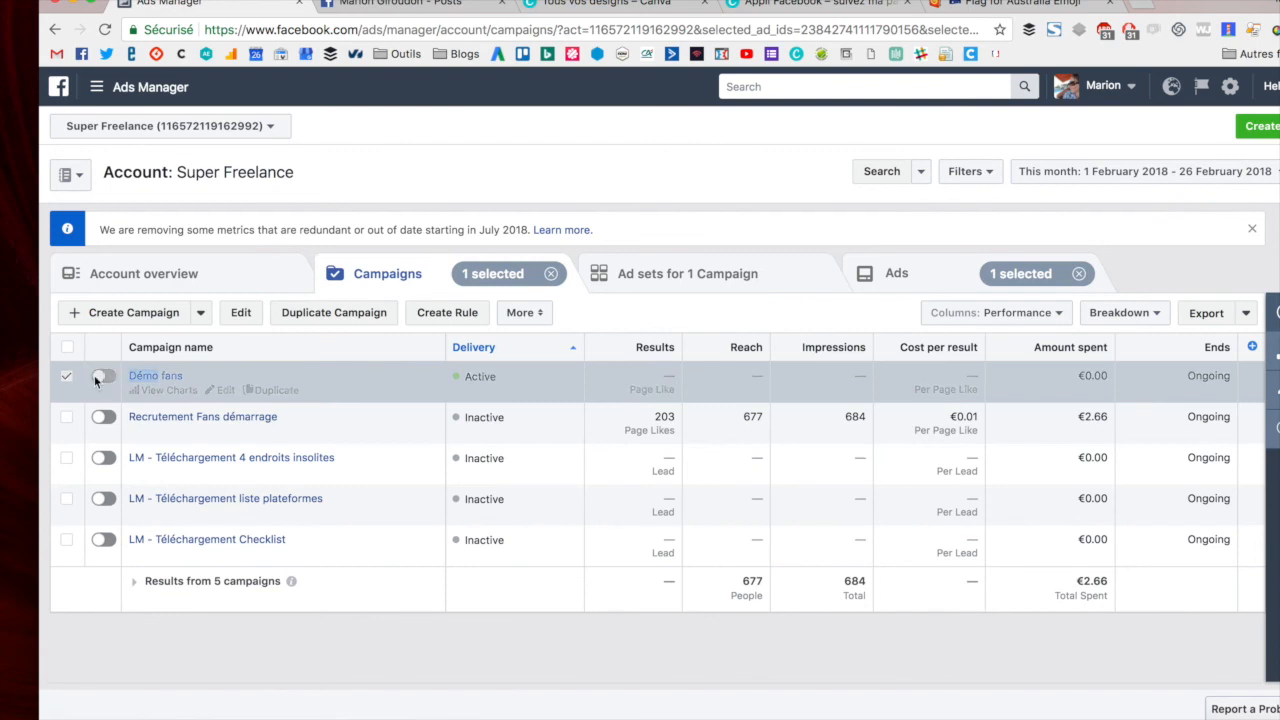